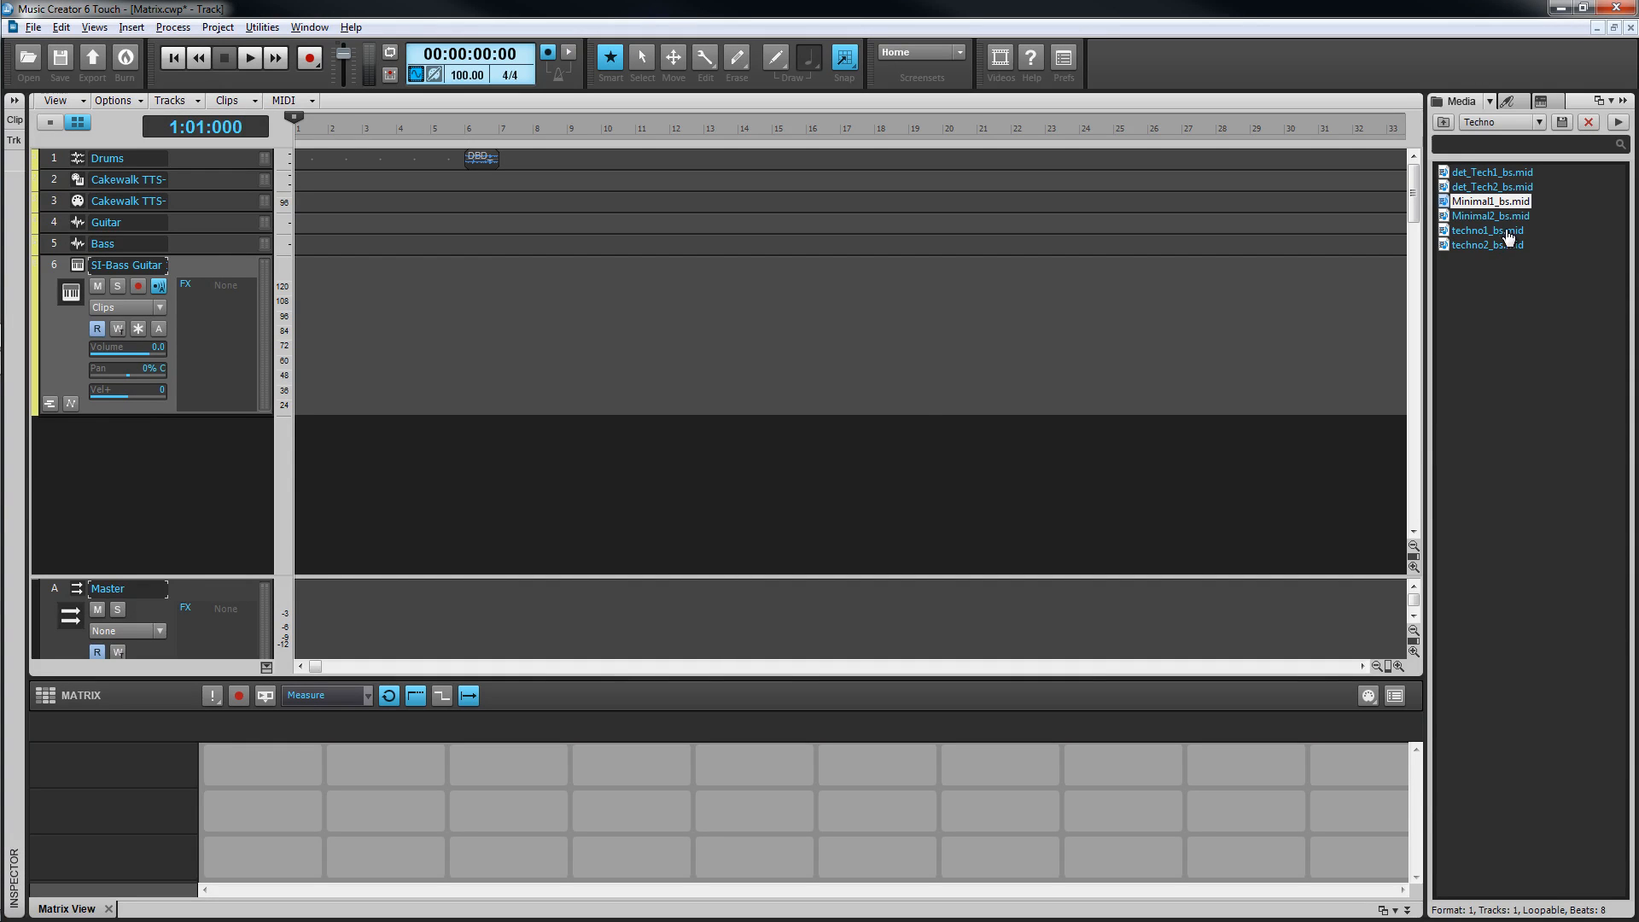
Load Minimal1_bs.mid into row 2, column 2 of the Matrix and the Drums track's clip into row 1, column 1
left_click_drag(1499, 207, 375, 814)
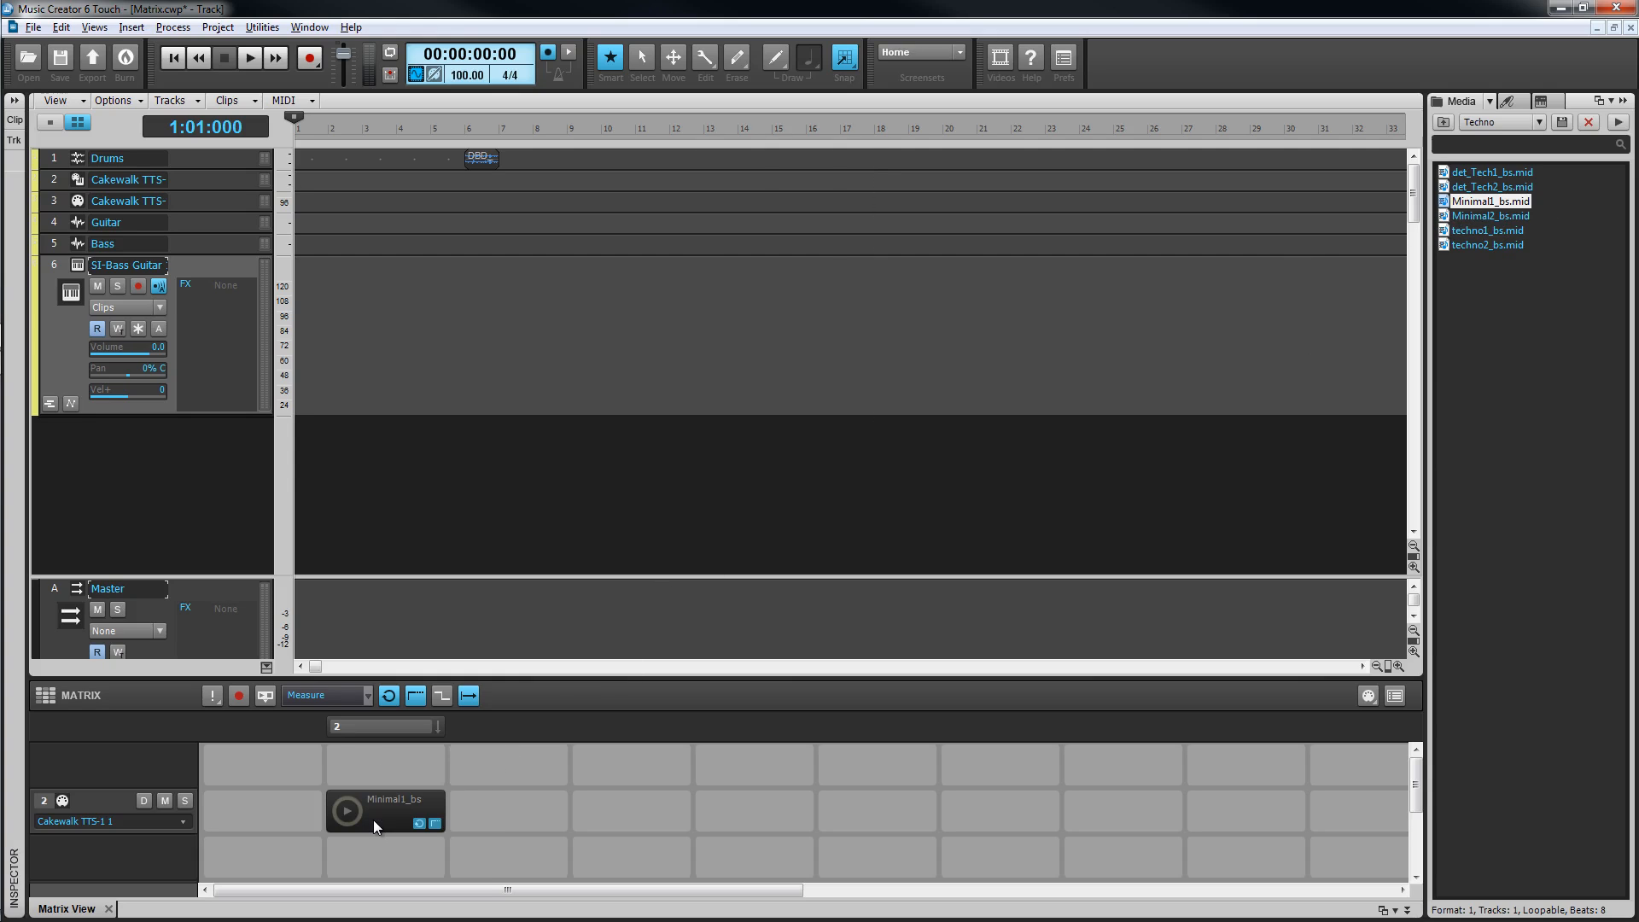
left_click_drag(475, 173, 237, 773)
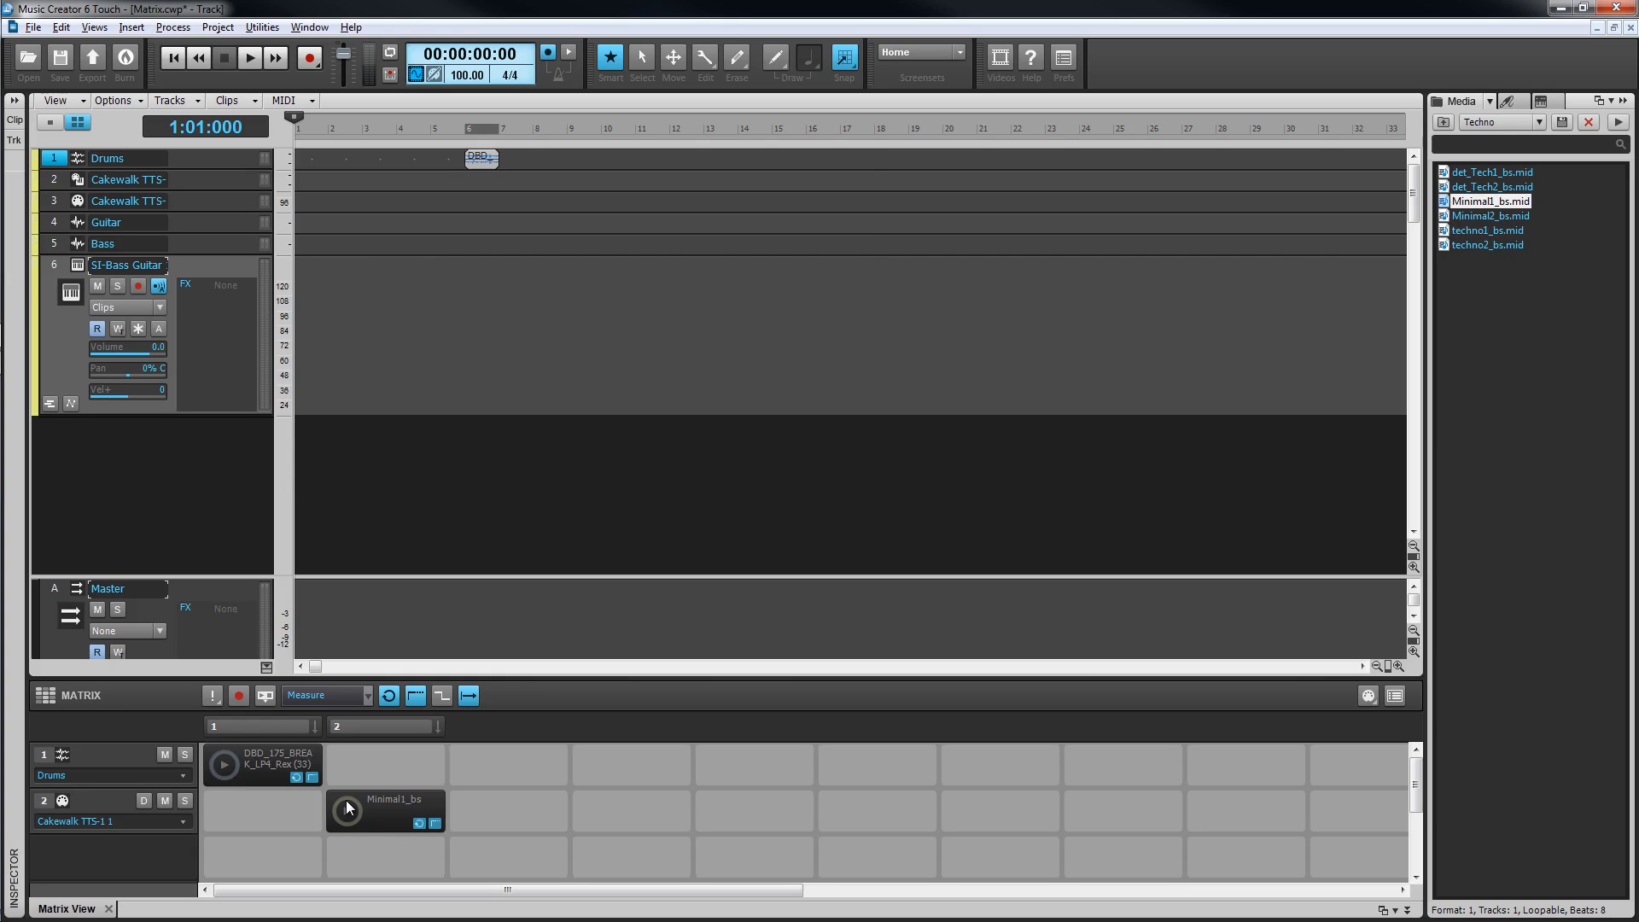
right_click(394, 765)
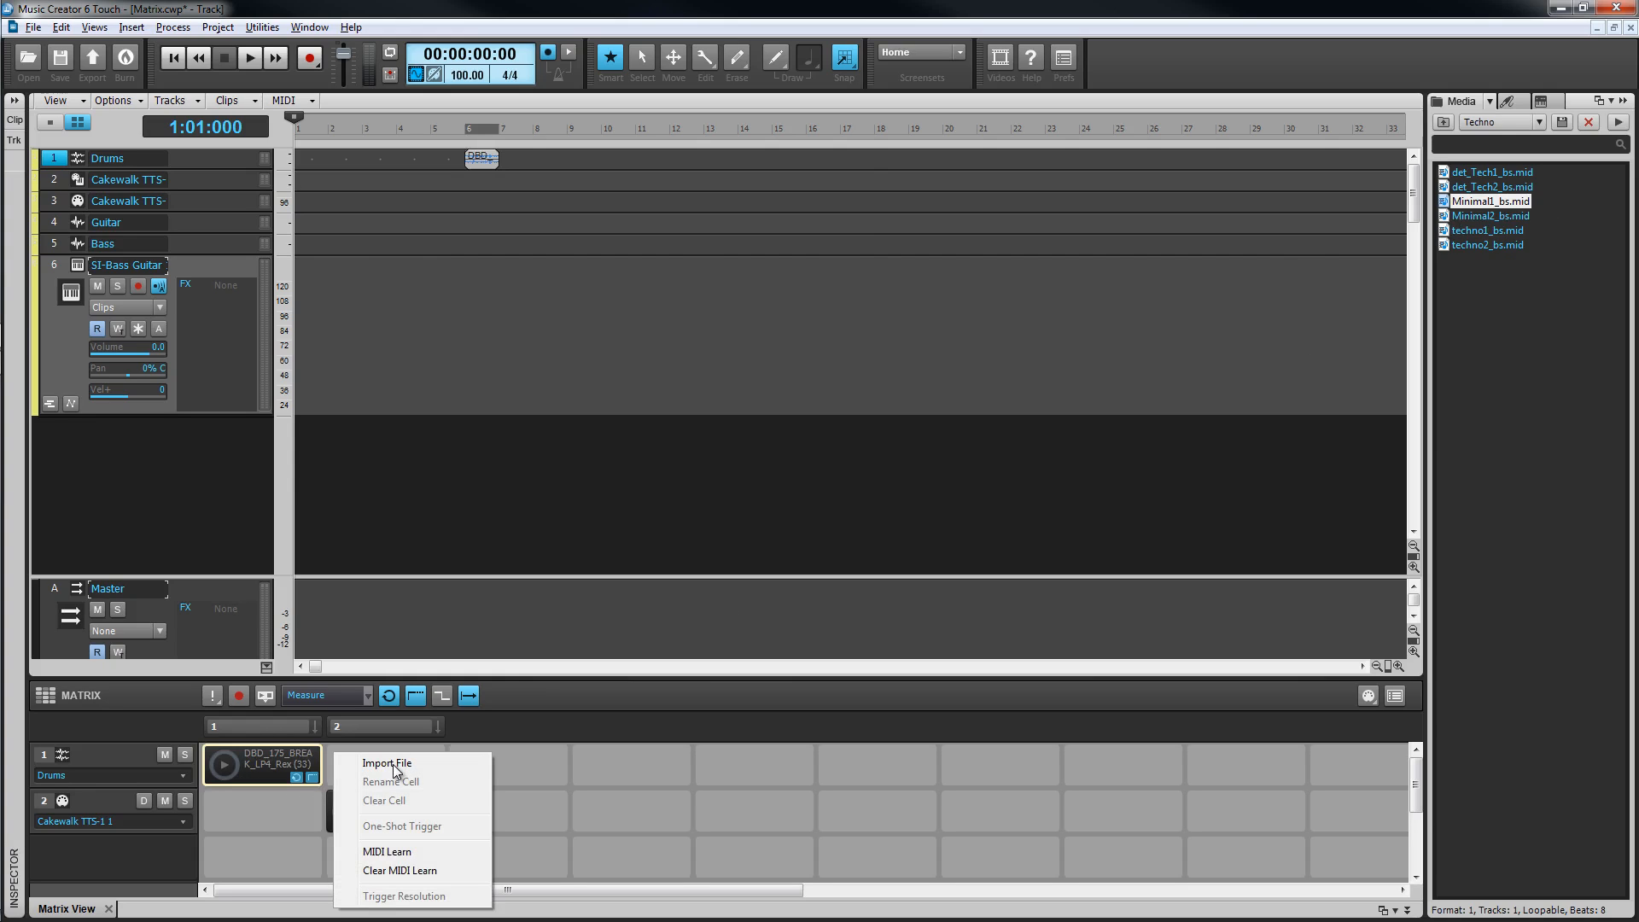
left_click(394, 765)
left_click(1047, 600)
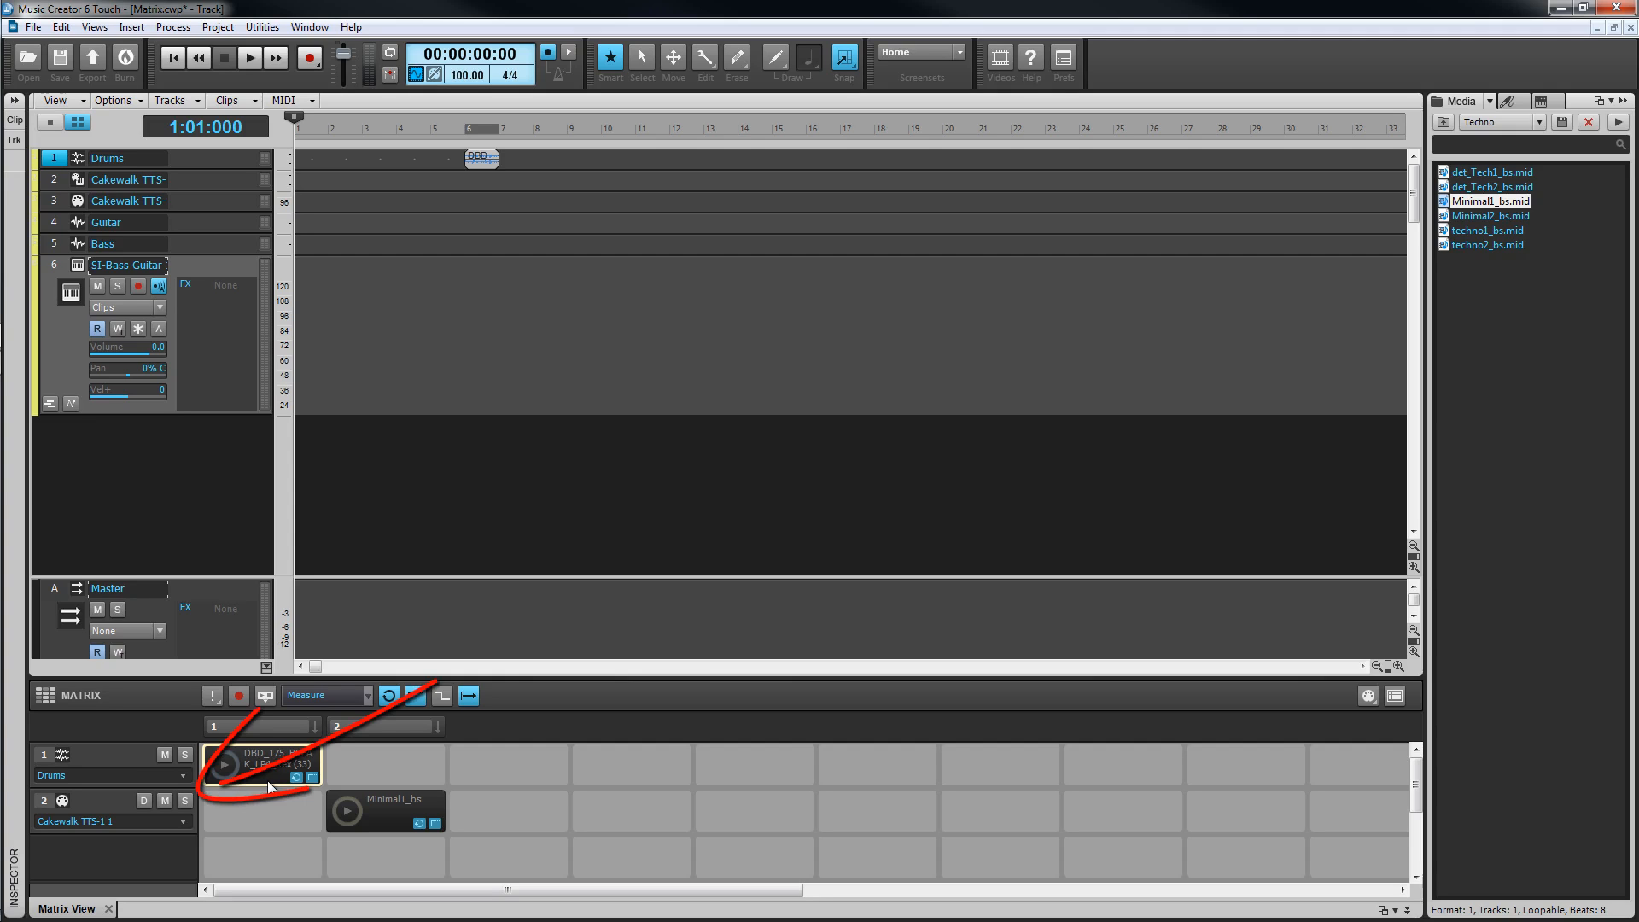
Set the output of Matrix row 2 to SI-Bass Guitar 1 and trigger the Minimal1_bs cell
left_click(186, 821)
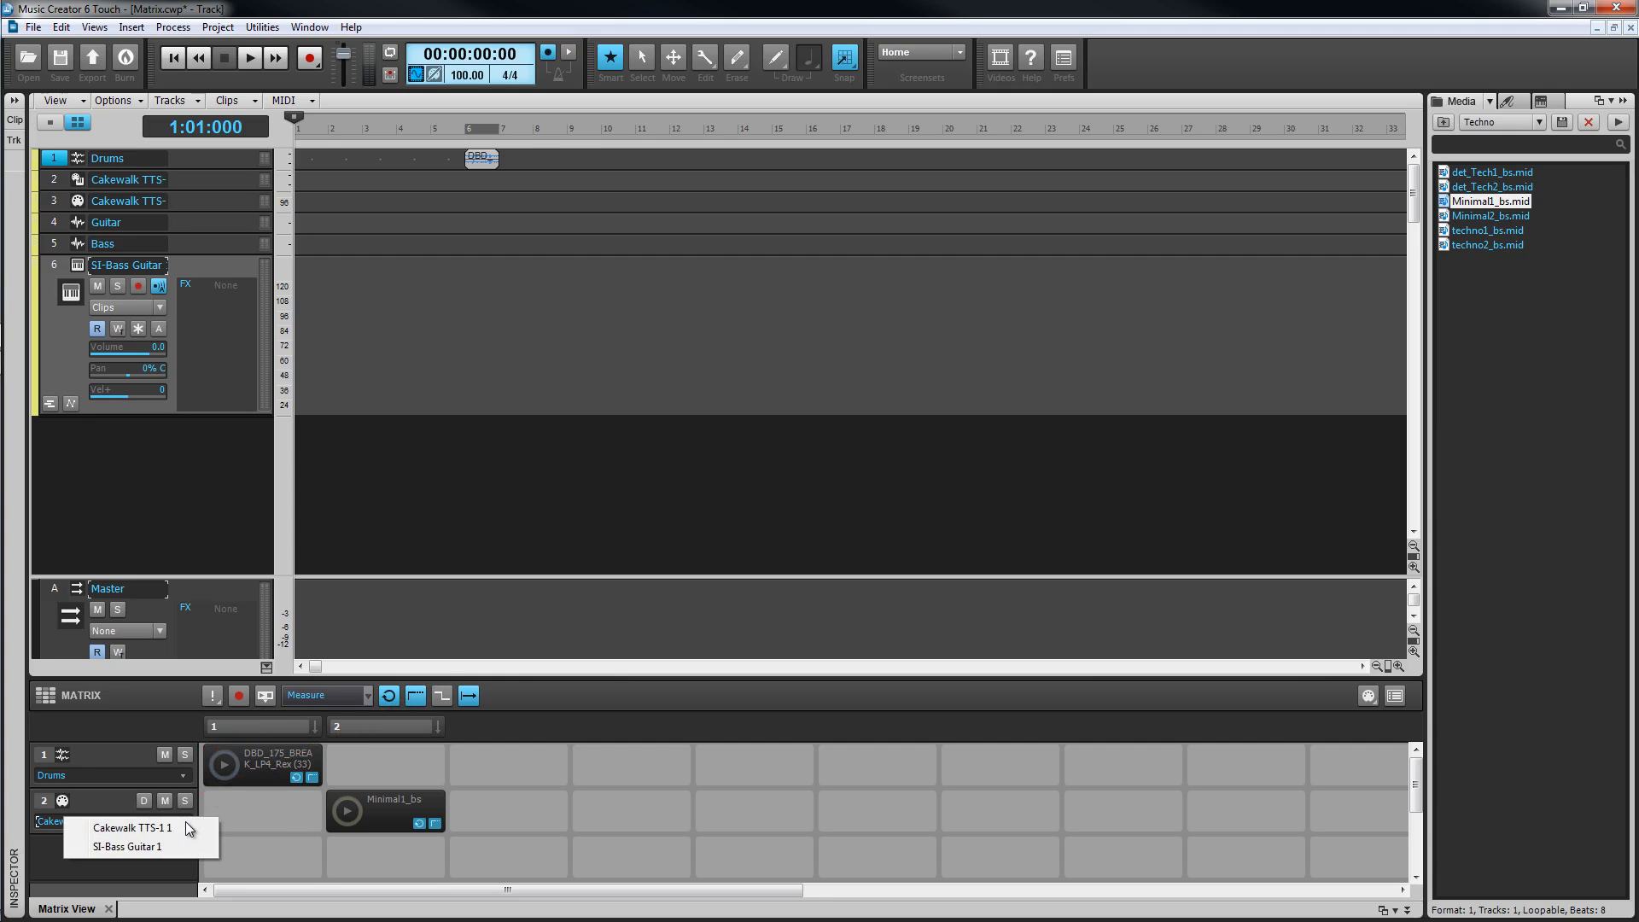
left_click(147, 847)
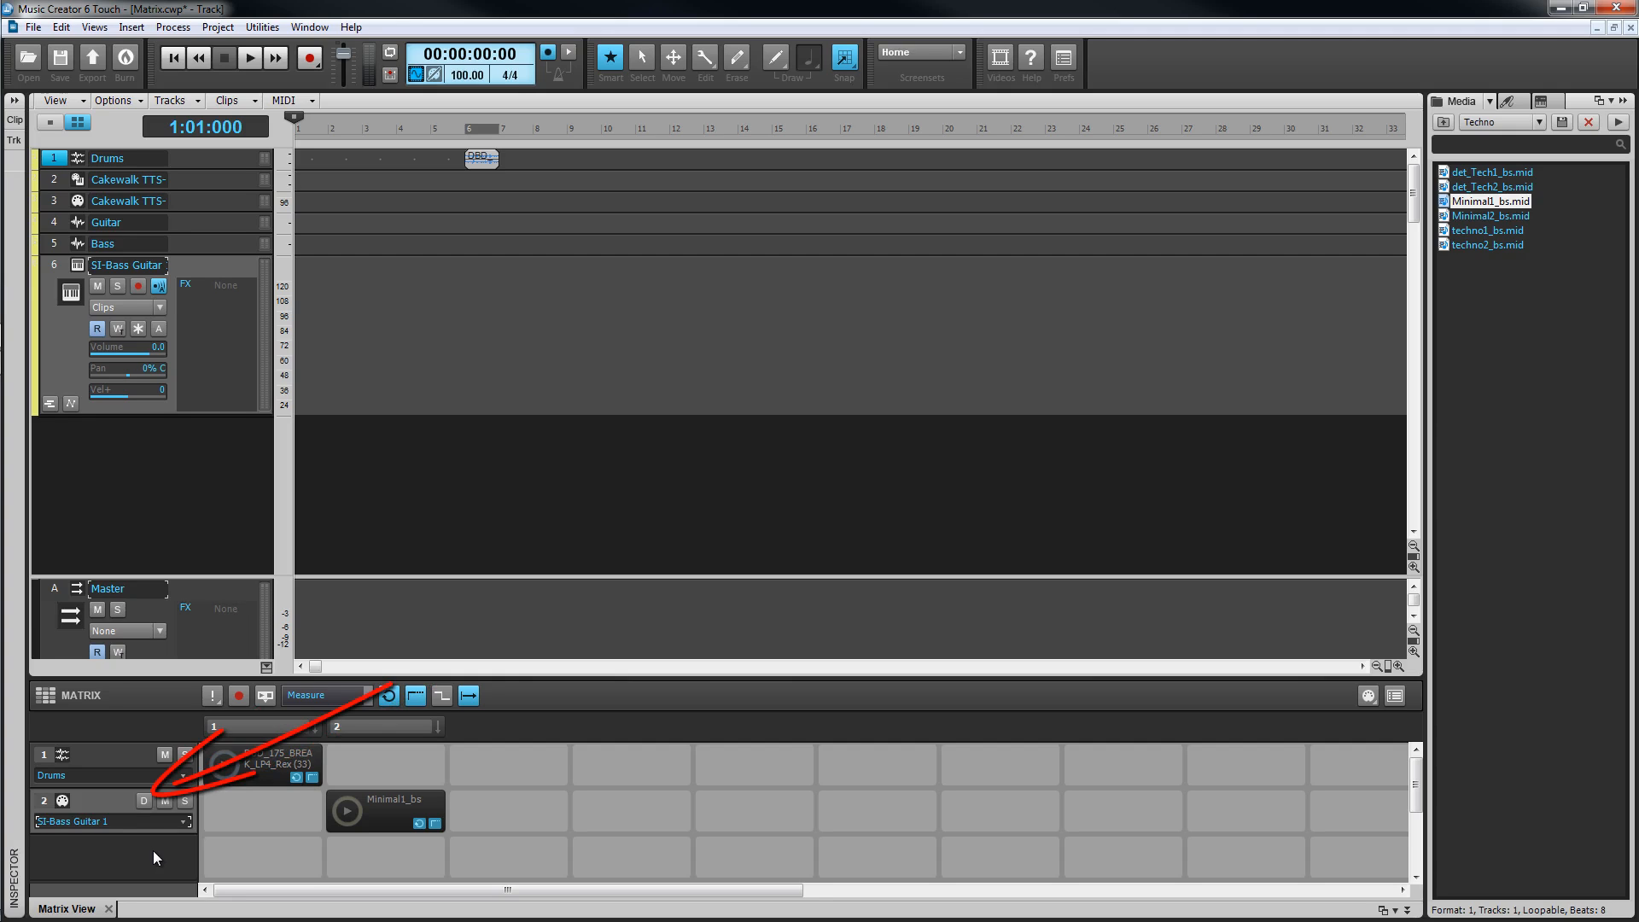
left_click(356, 816)
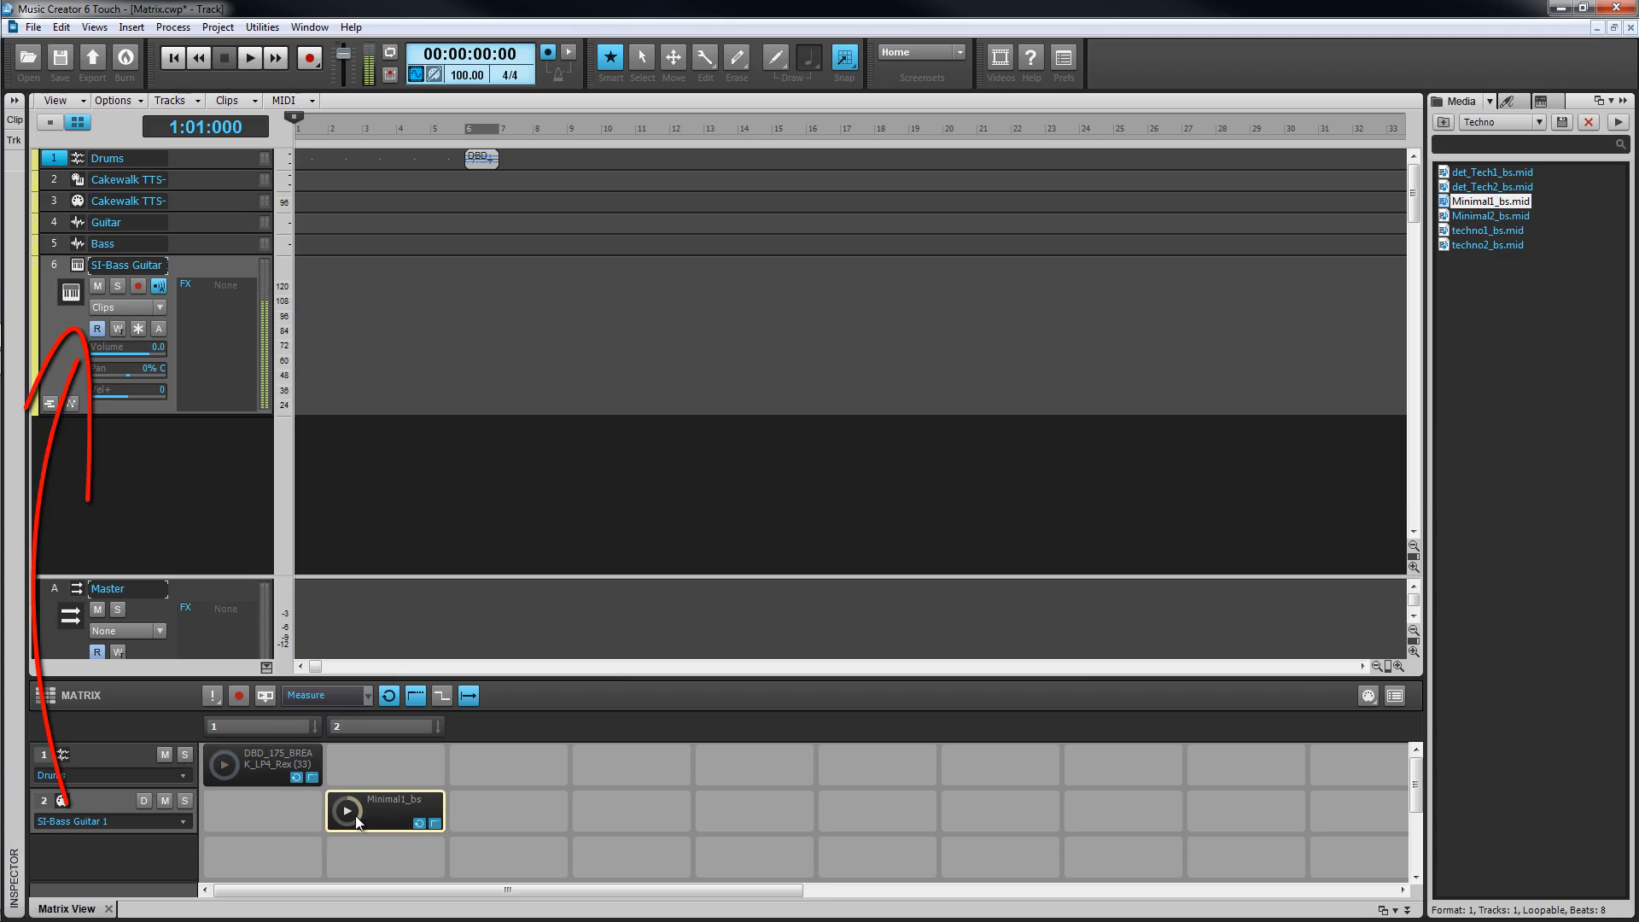
Audition the Minimal1_bs cell with row 2's D option switched on, and toggle the option back
left_click(145, 801)
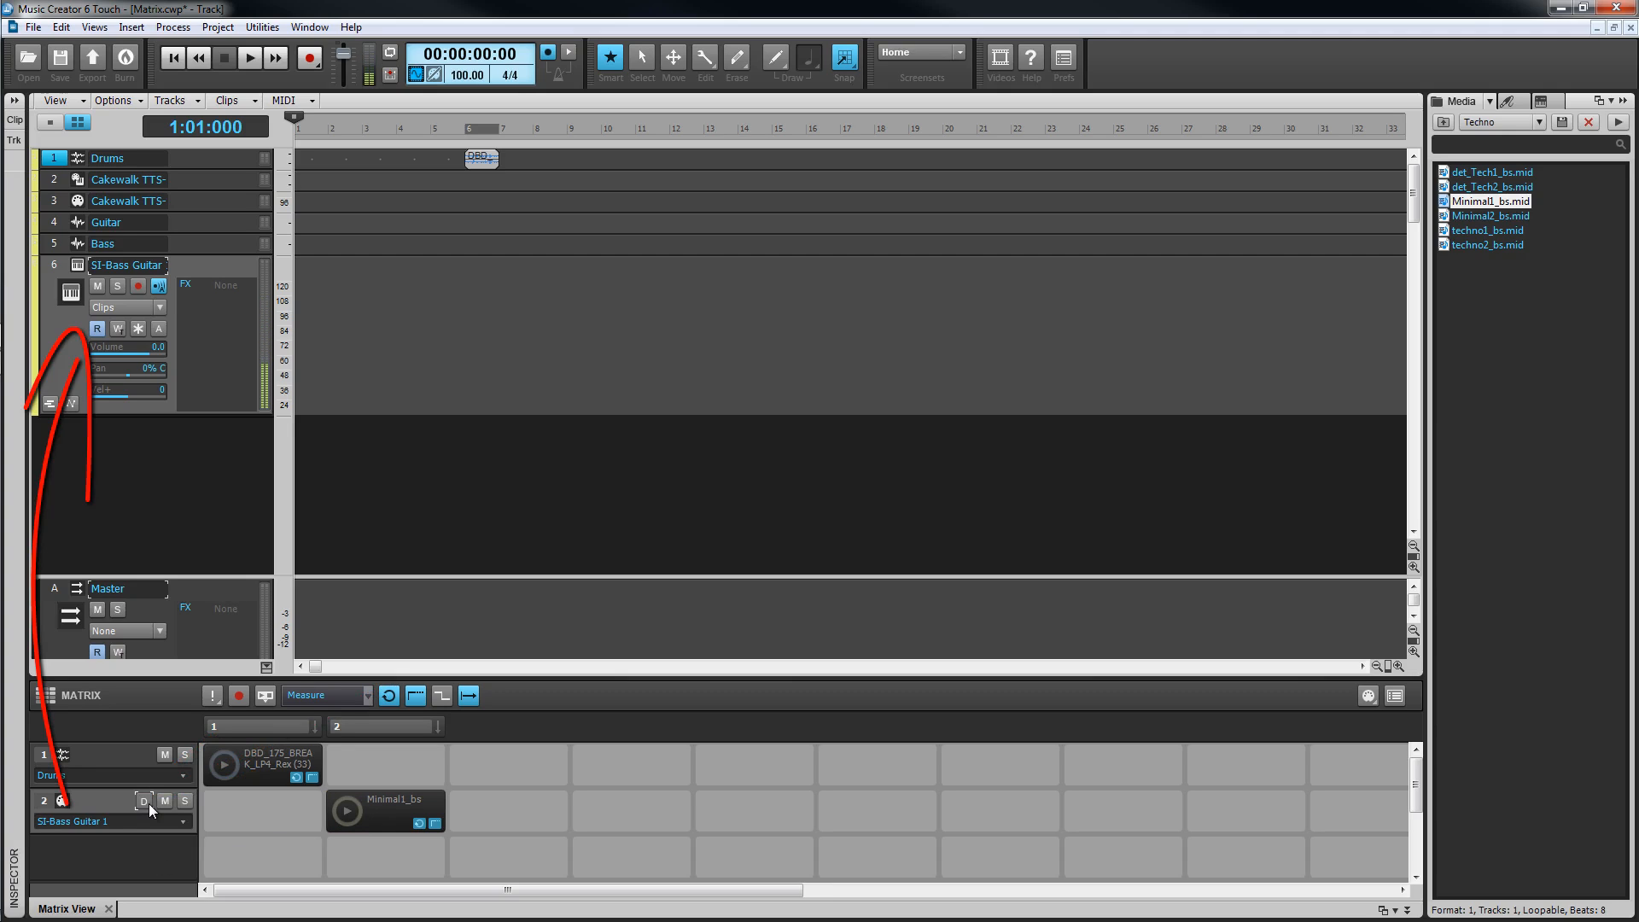
left_click(358, 818)
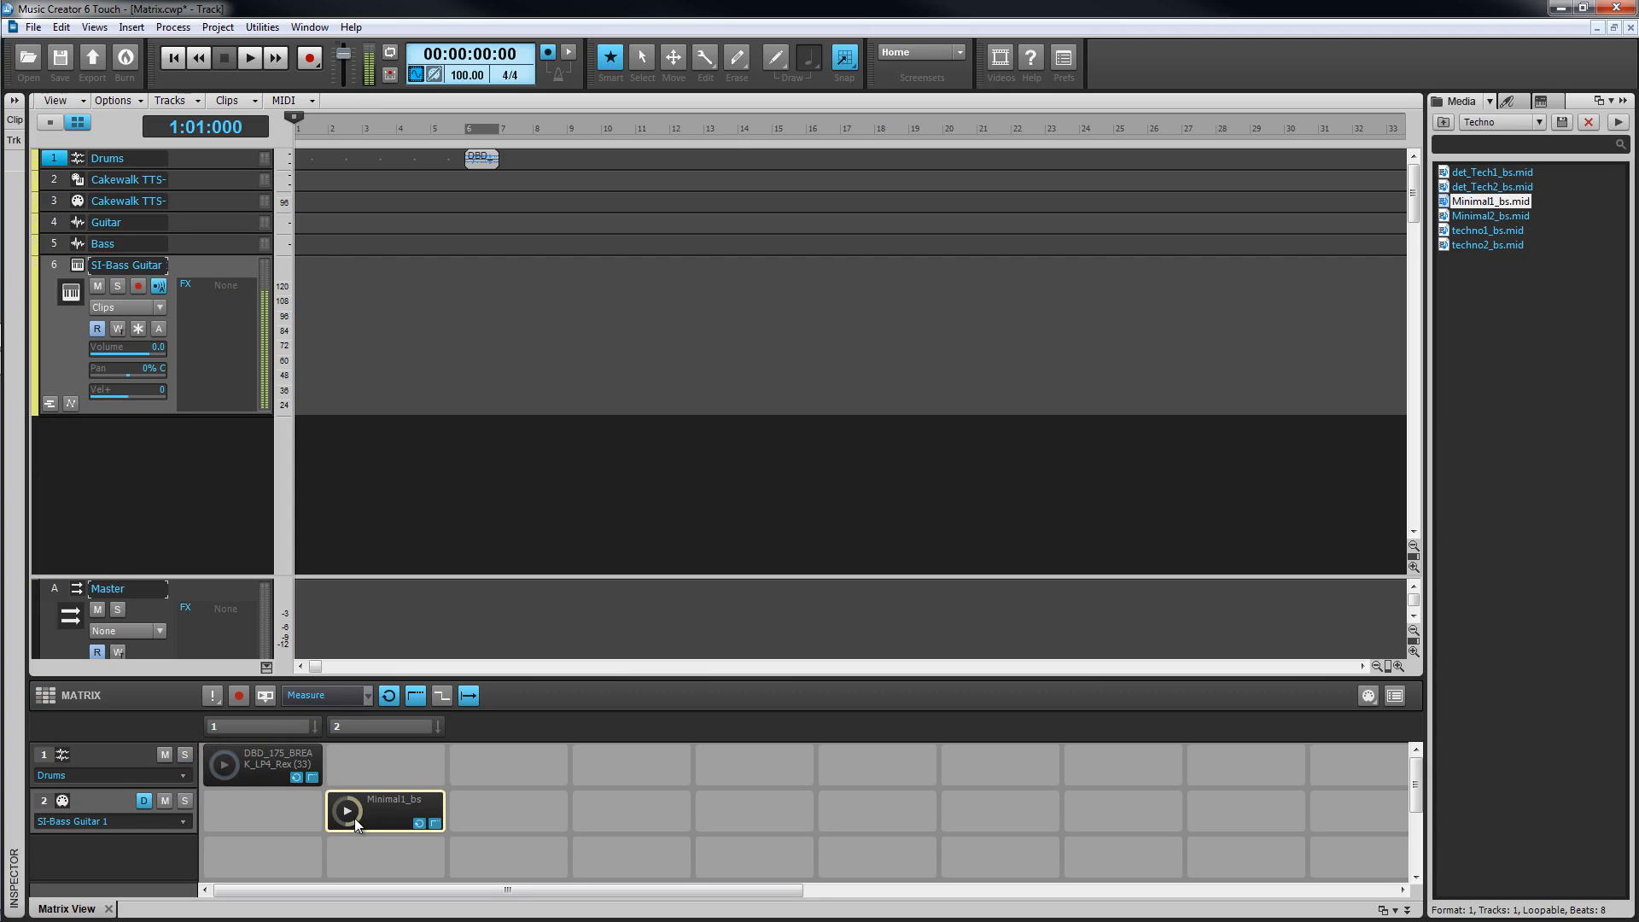
left_click(147, 801)
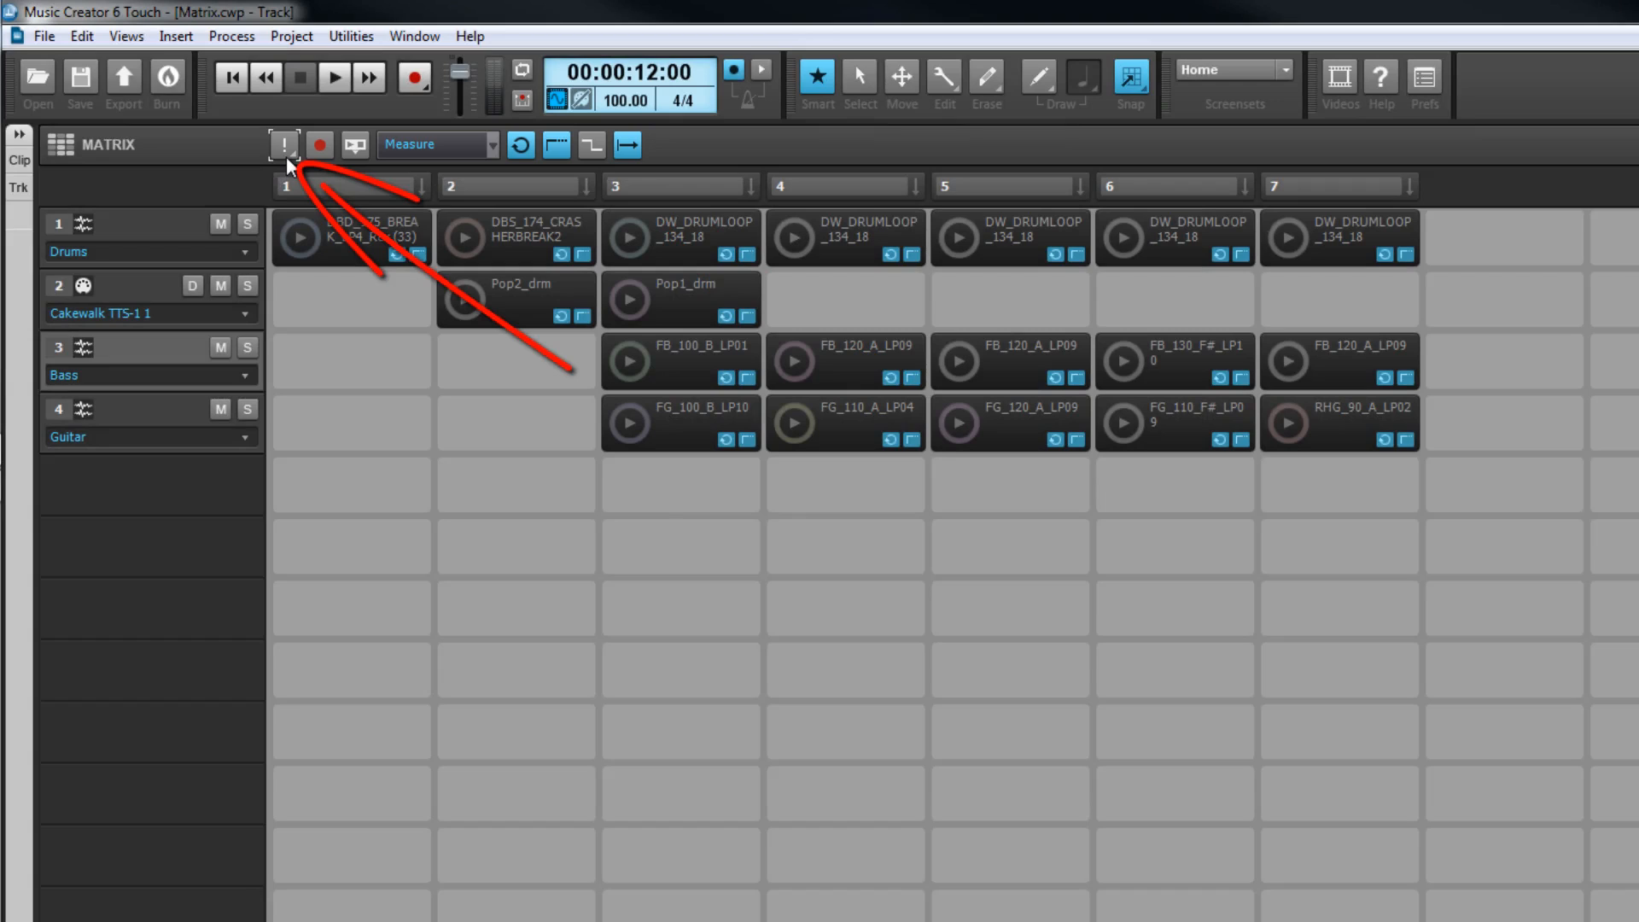
Examine the Matrix's clear commands, the record and MIDI learn controls, and the global trigger resolution choices
left_click(292, 157)
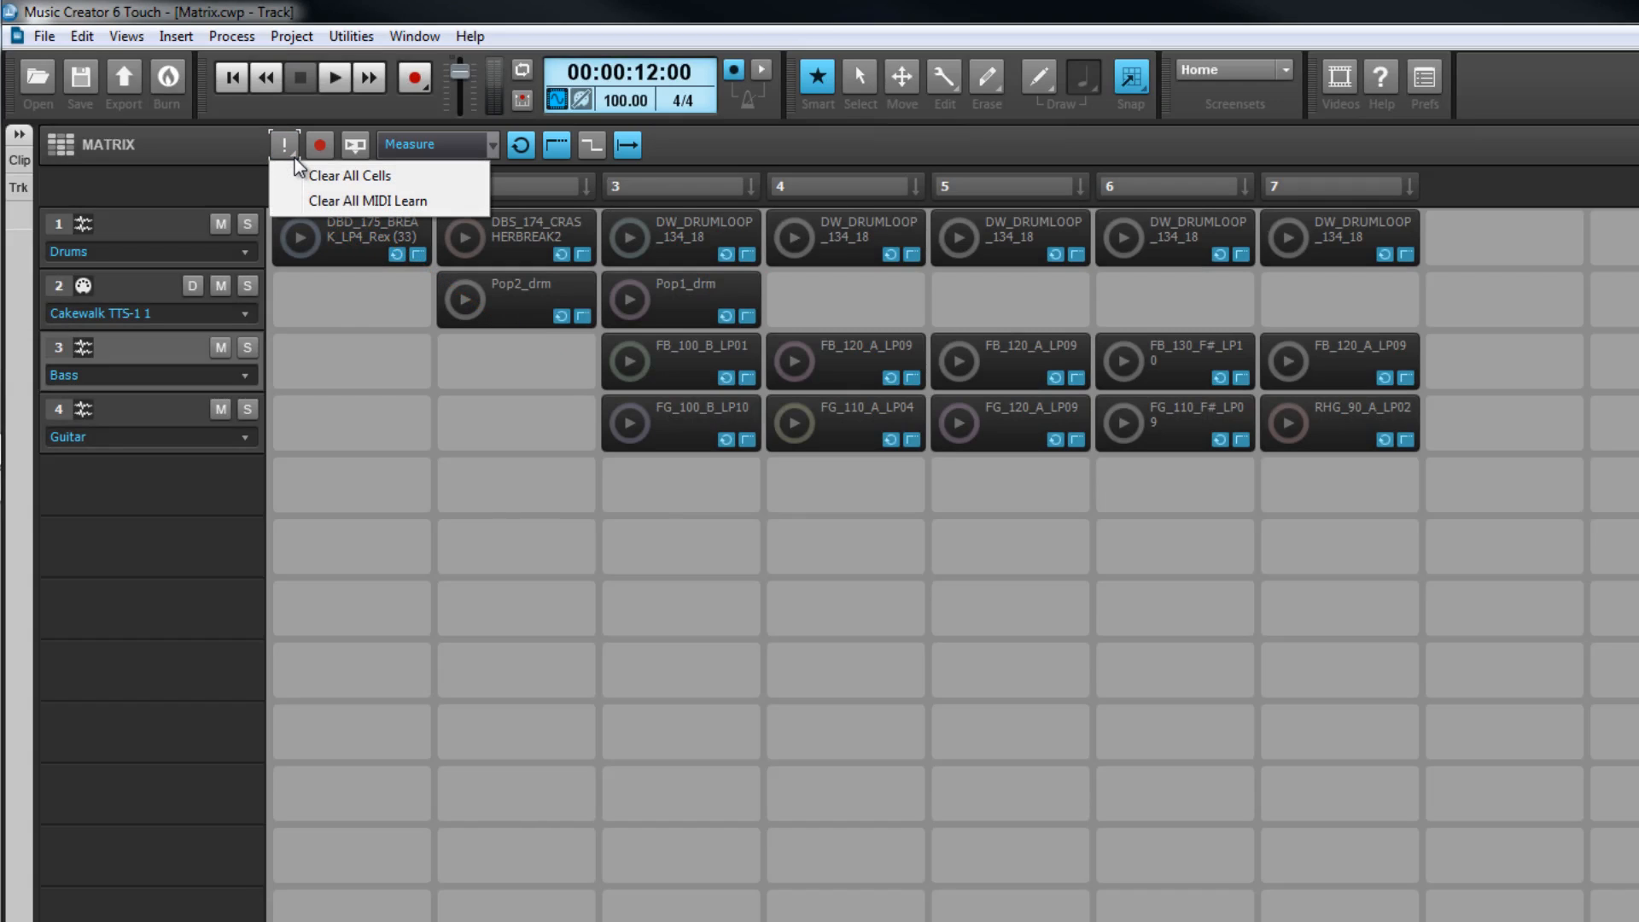
left_click(214, 154)
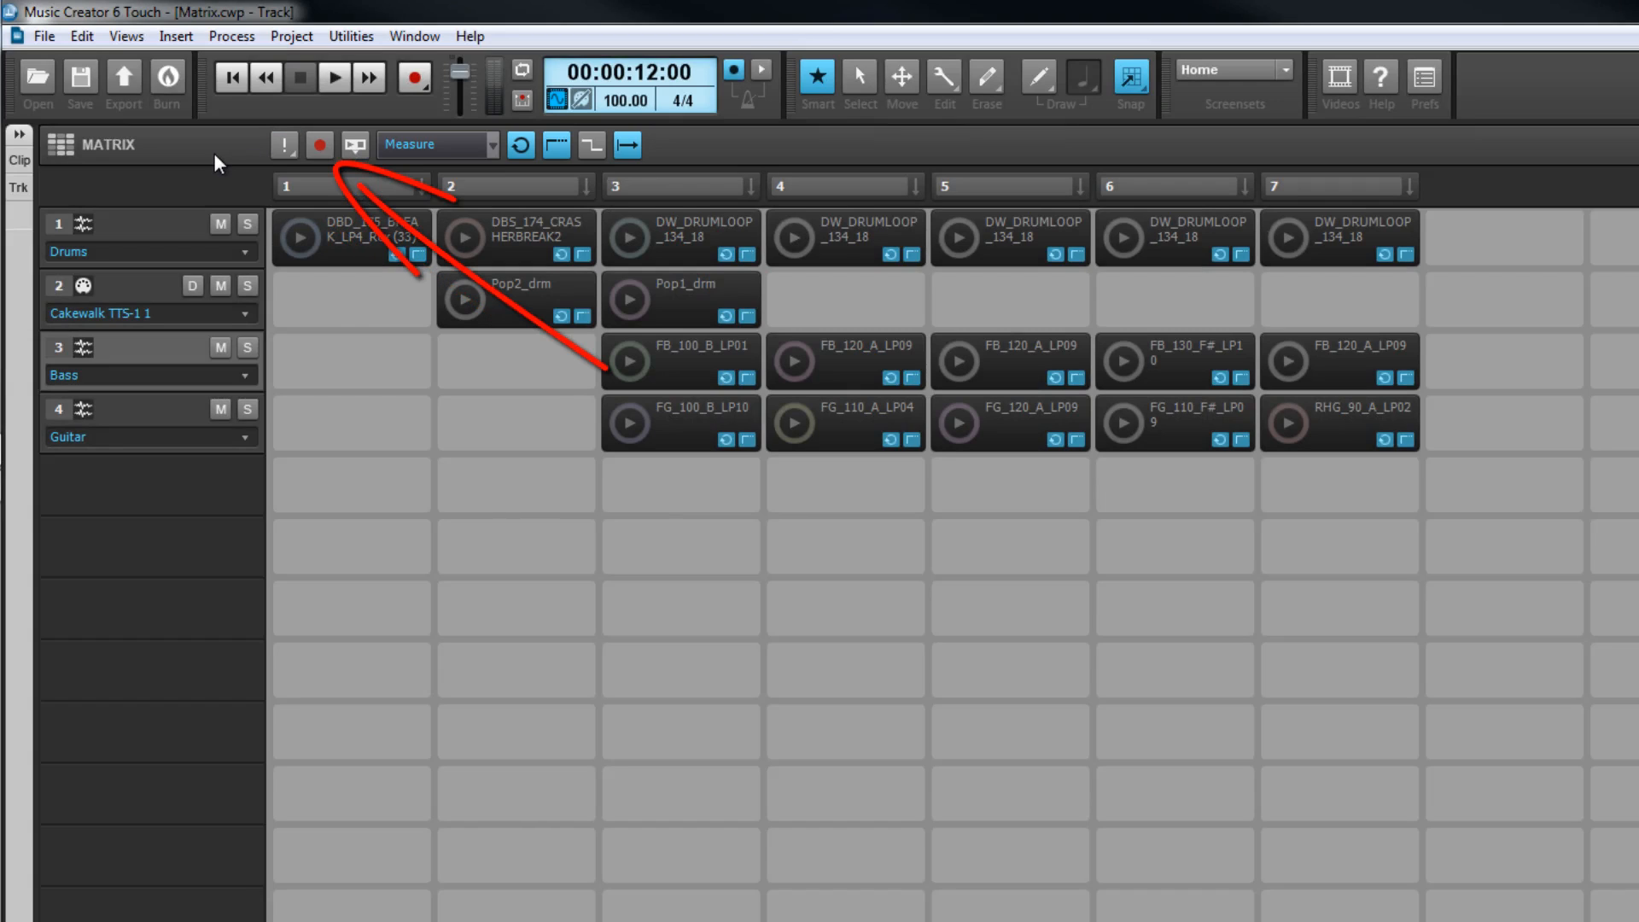
left_click(318, 147)
left_click(356, 147)
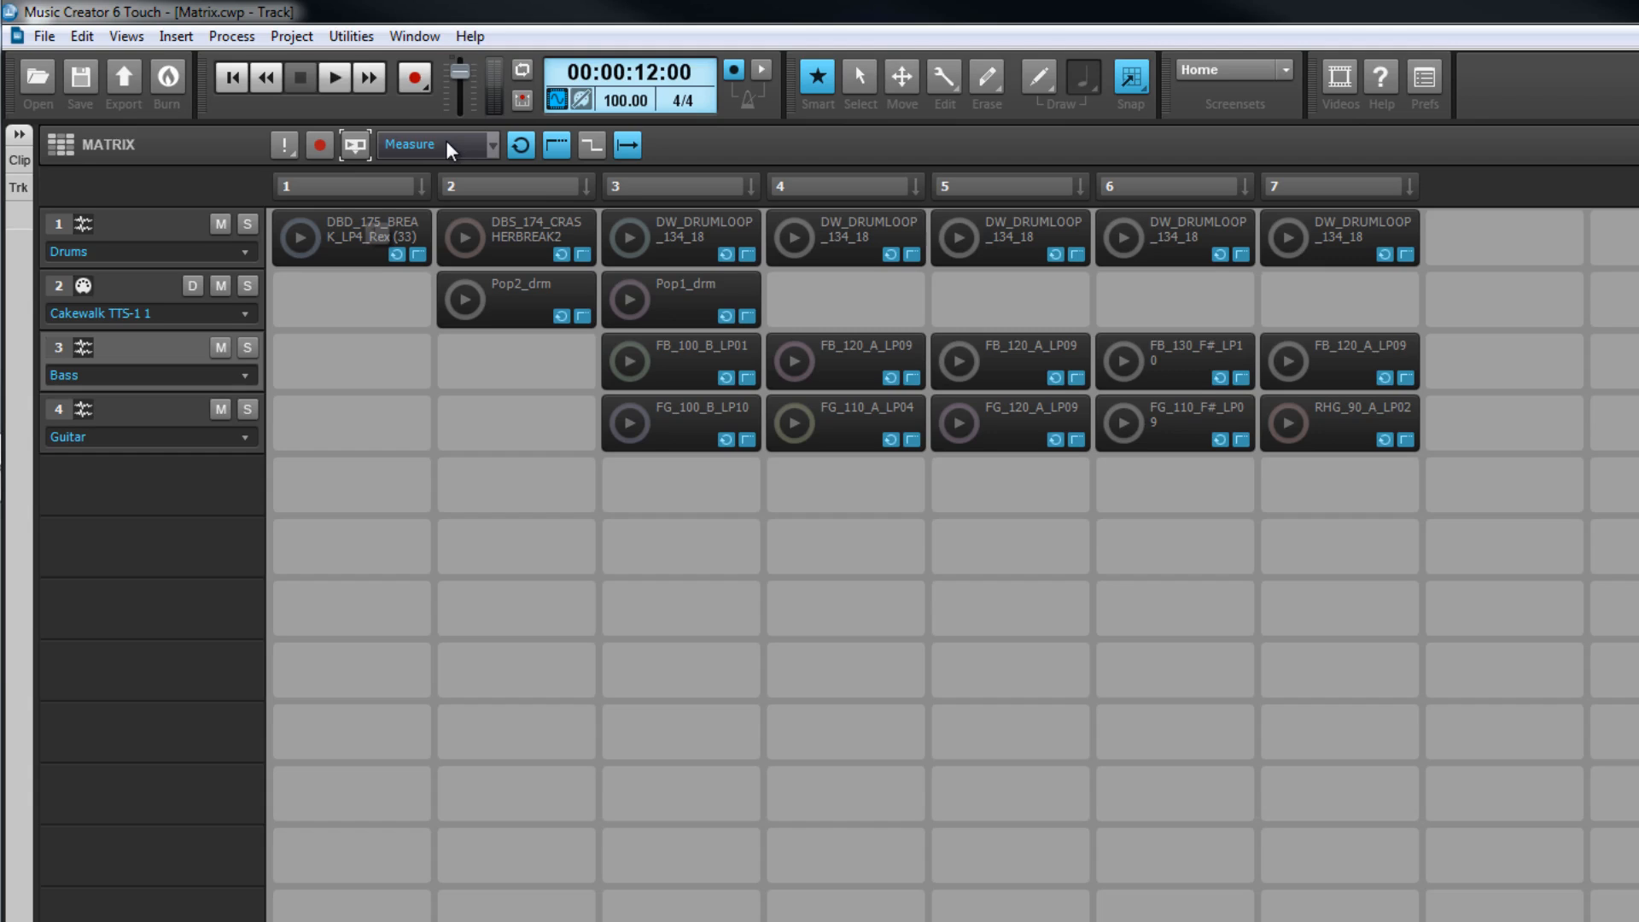
left_click(490, 144)
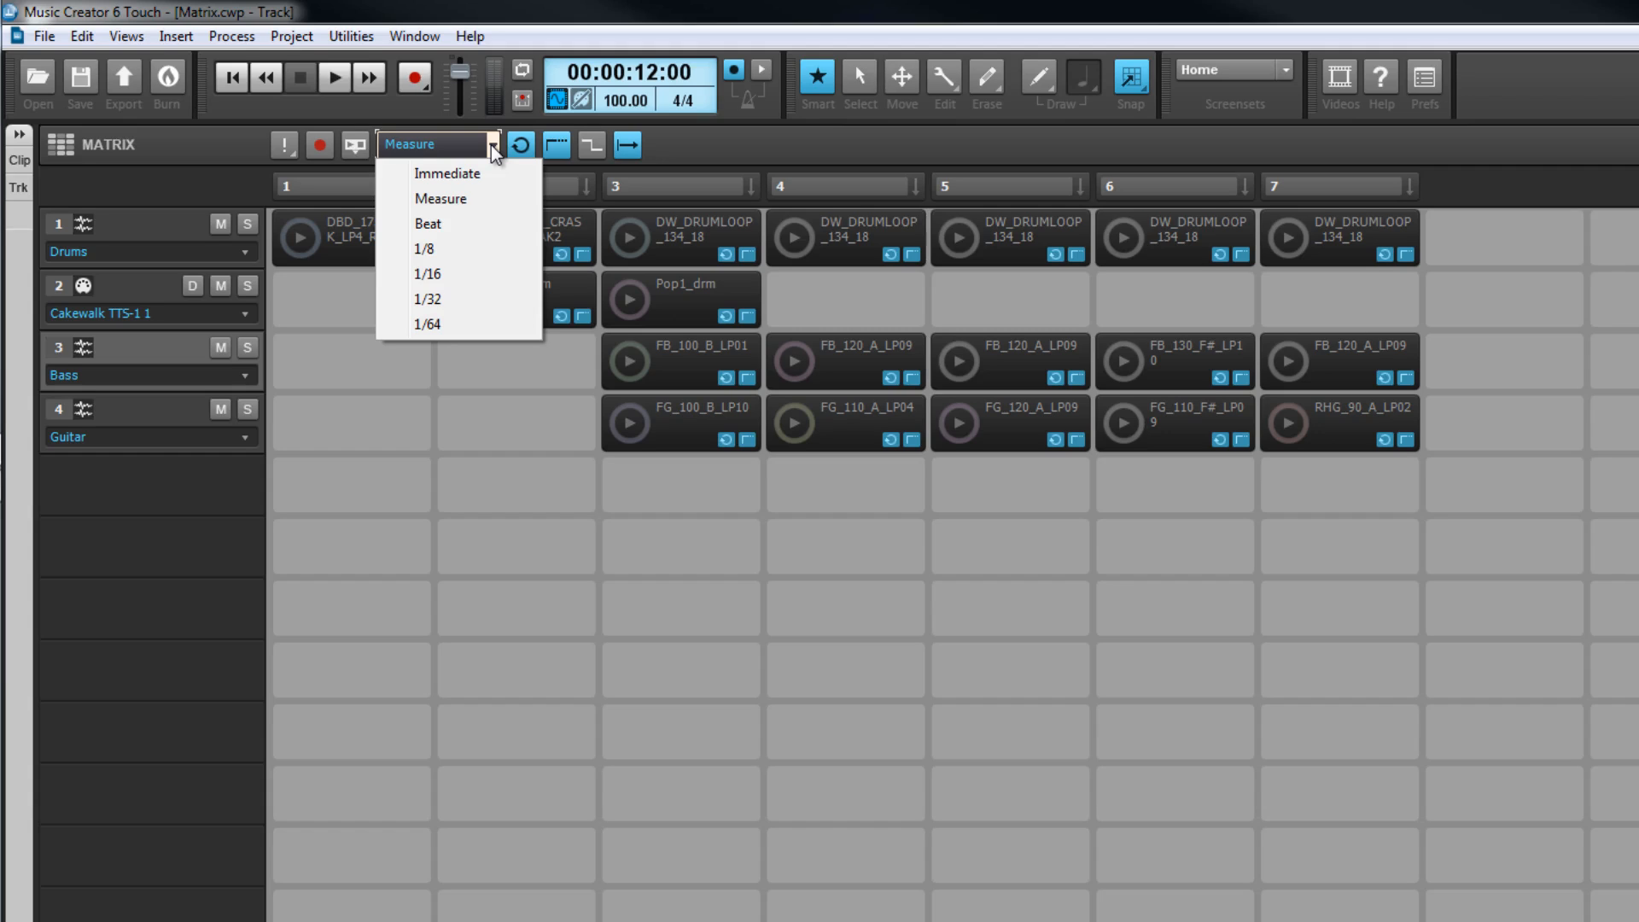
left_click(720, 150)
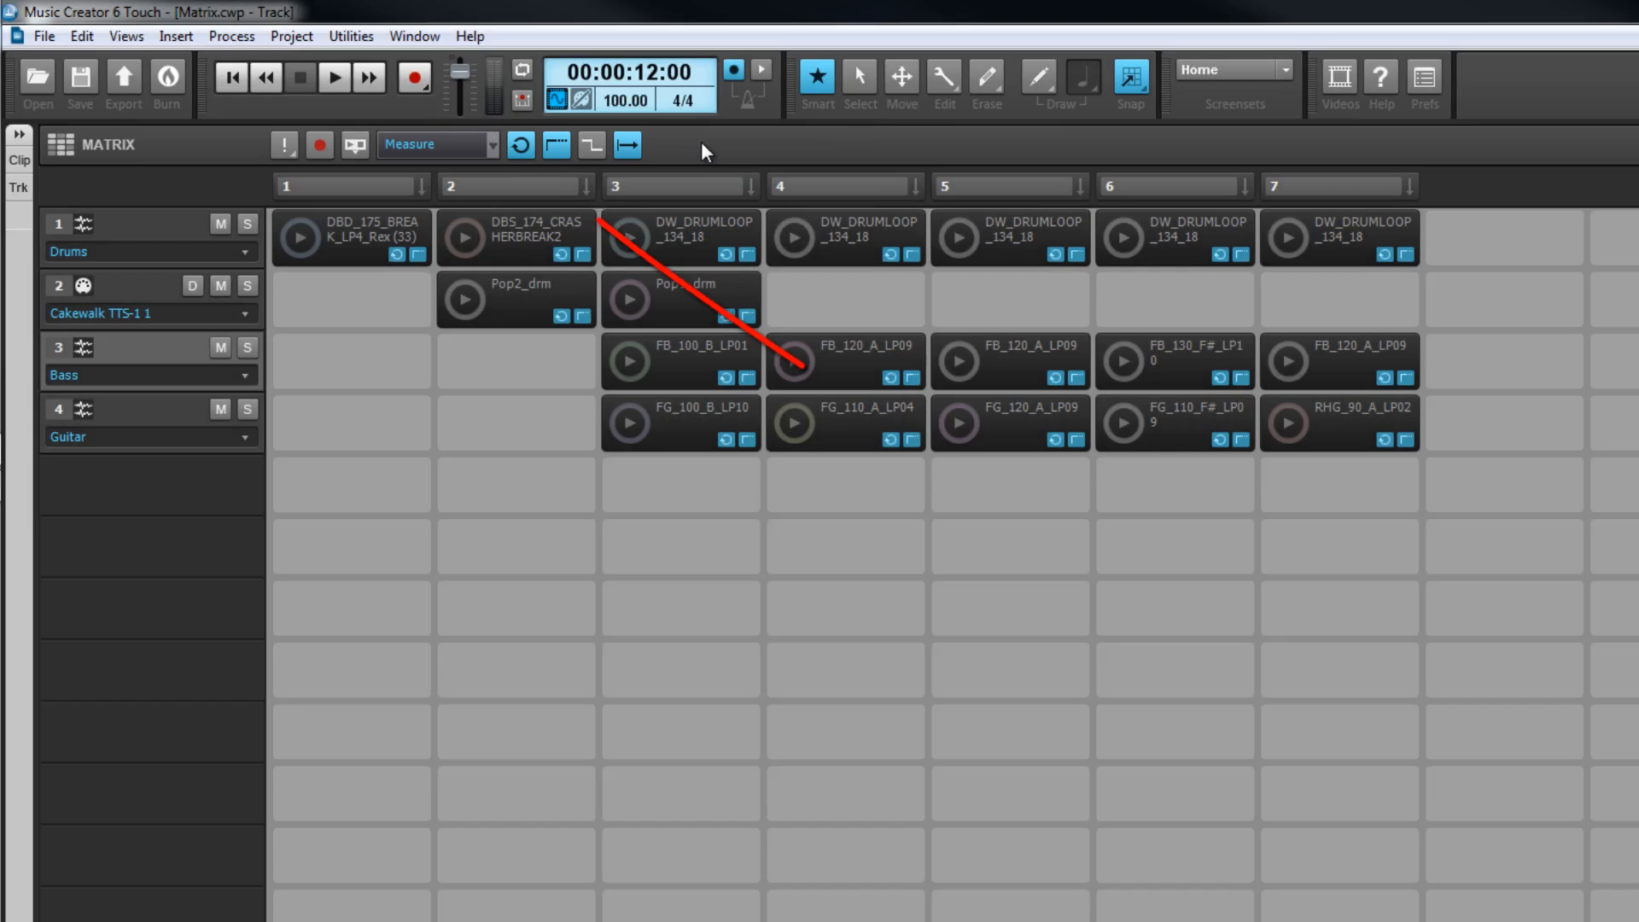
Try the Matrix's global loop, Global Latch Mode and Retrigger Mode toggles and restore their settings
left_click(519, 147)
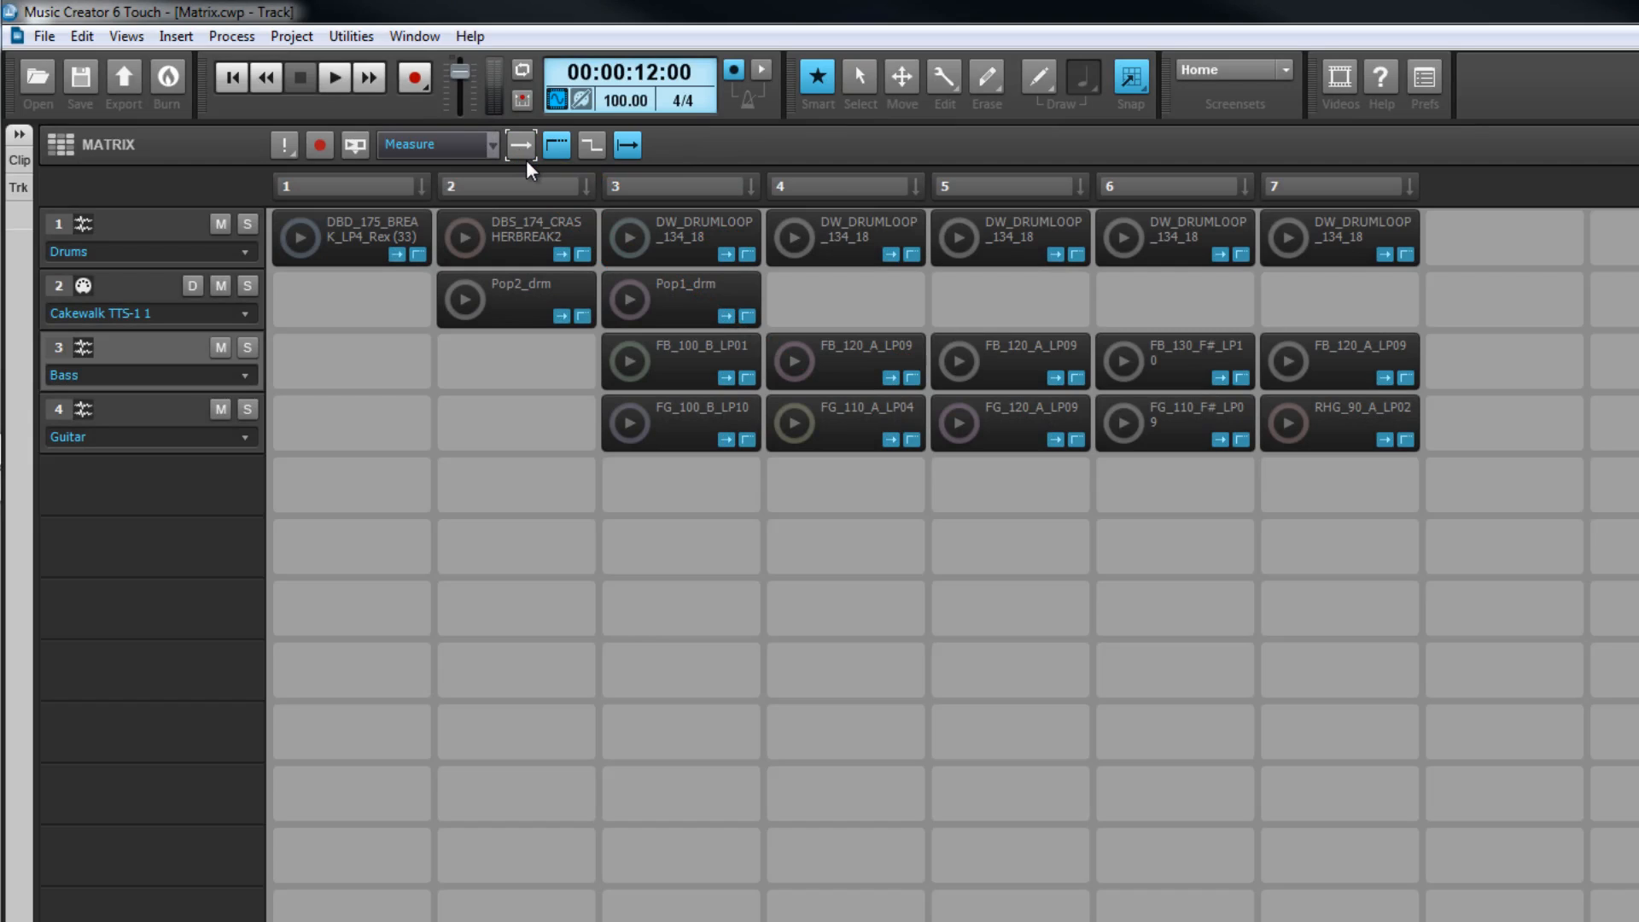
left_click(520, 147)
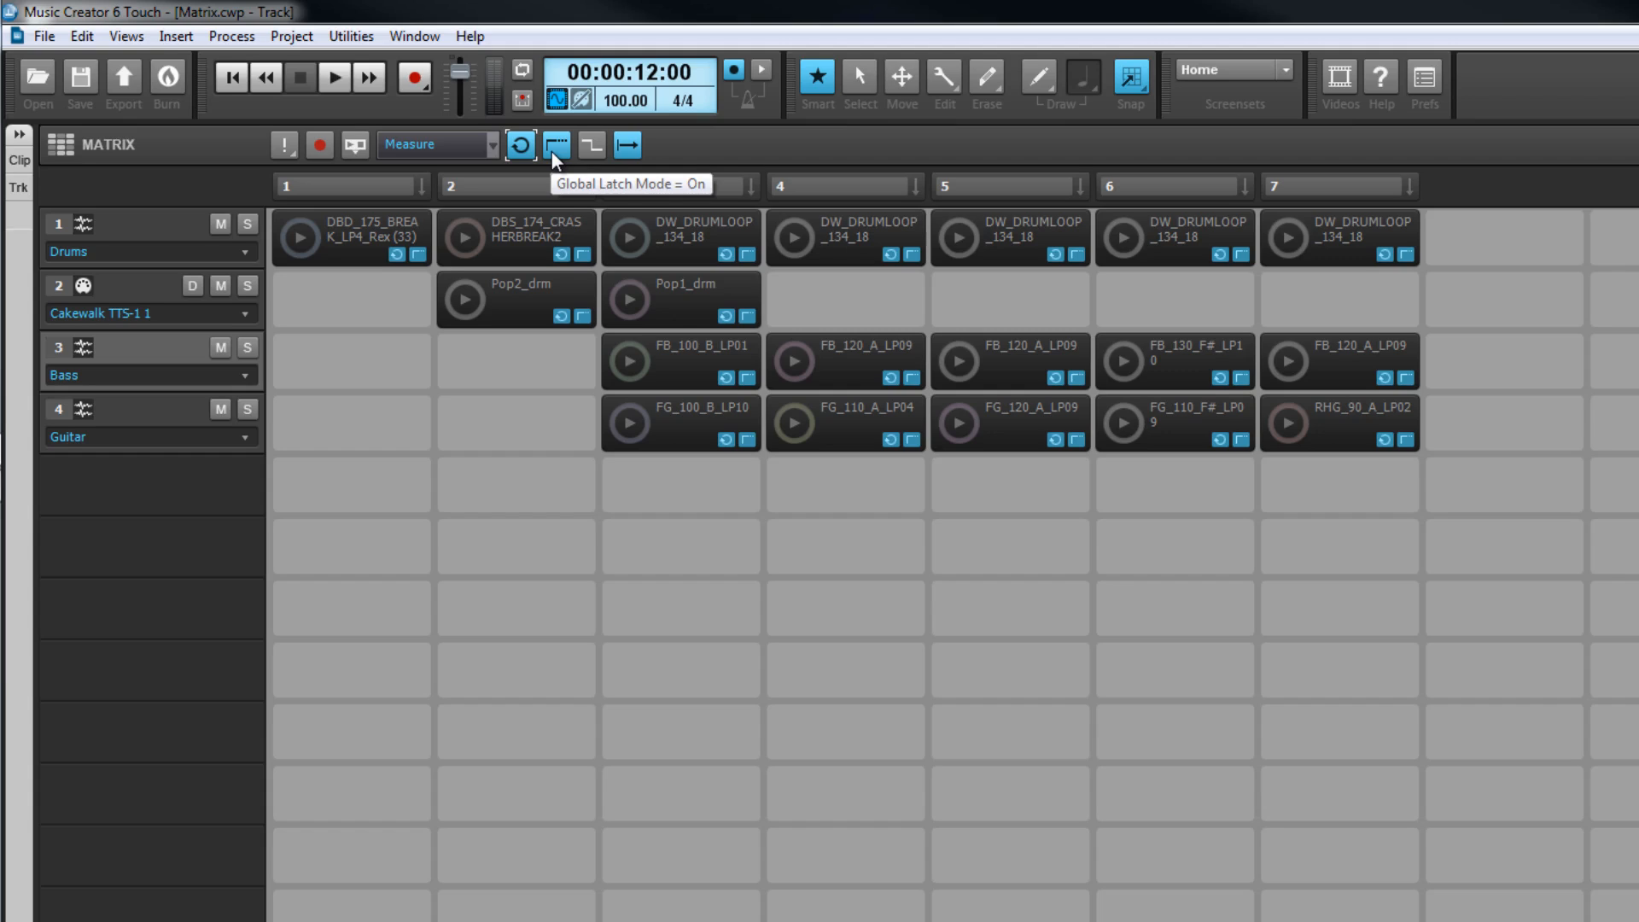
left_click(553, 149)
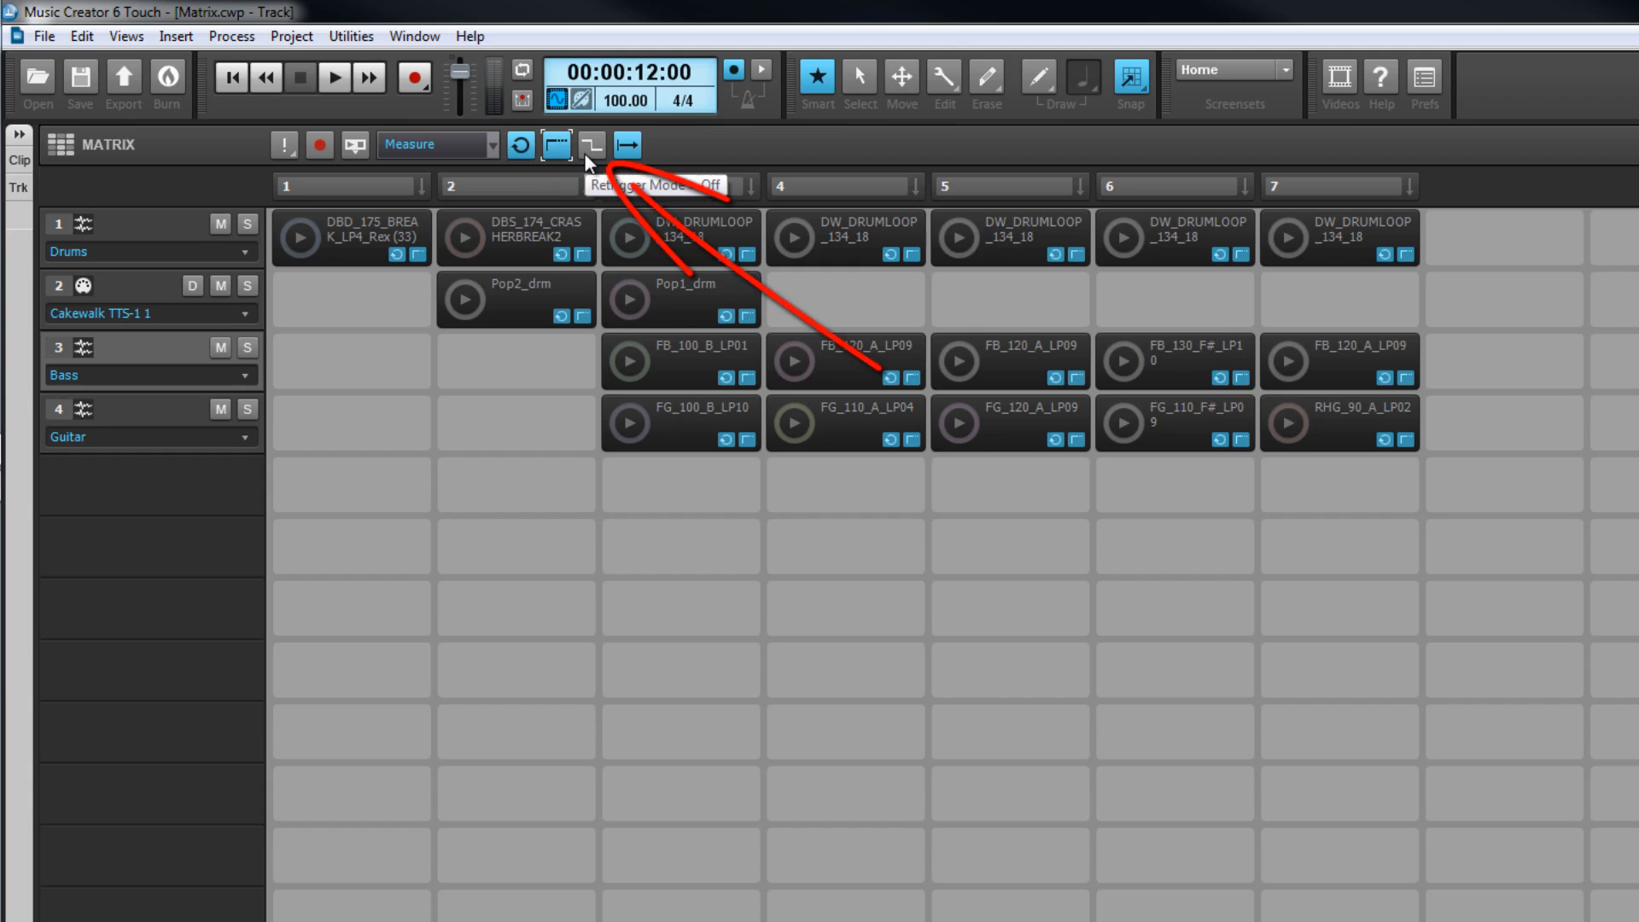
left_click(587, 157)
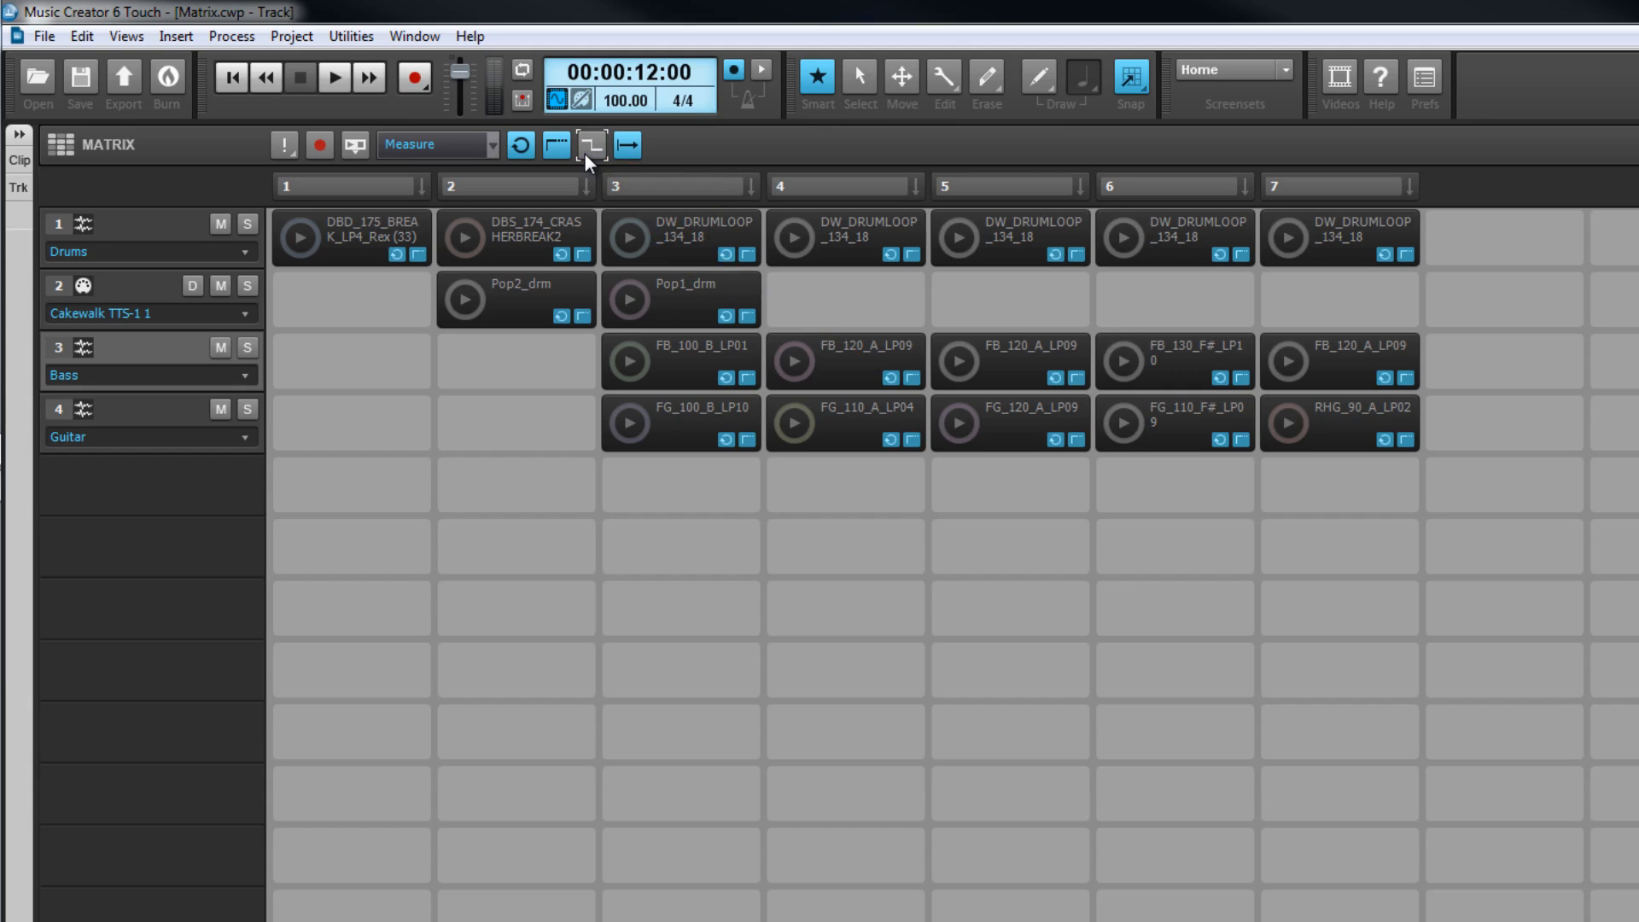
Review the Matrix Options for empty cells, AutoScroll and GrooveClips import, and accept them
left_click(634, 152)
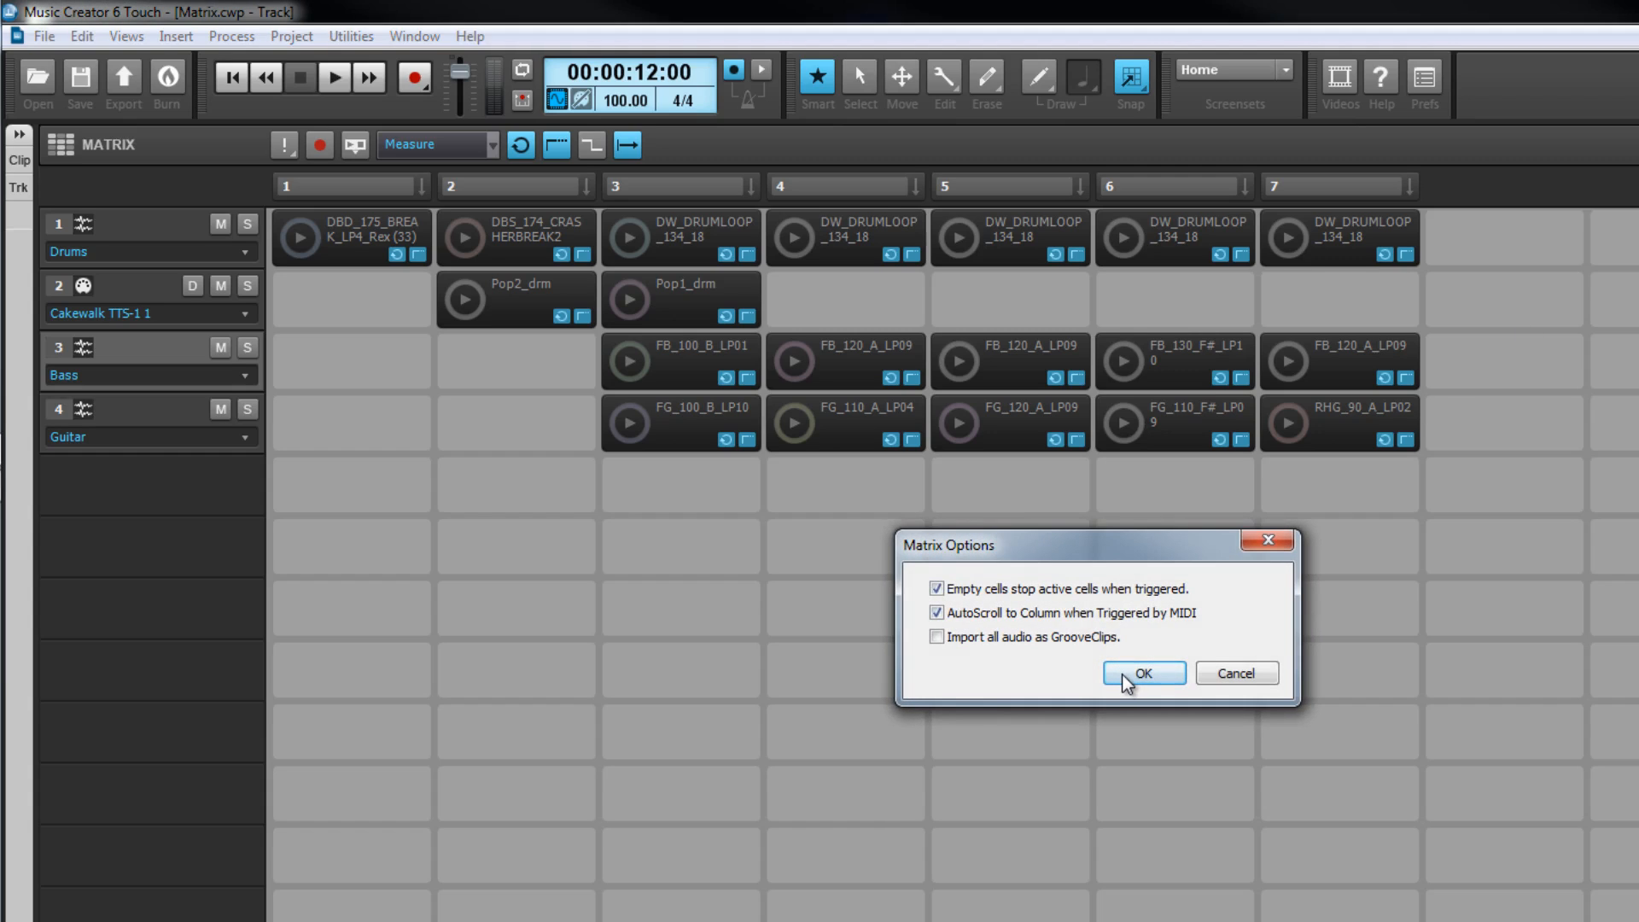
left_click(1125, 674)
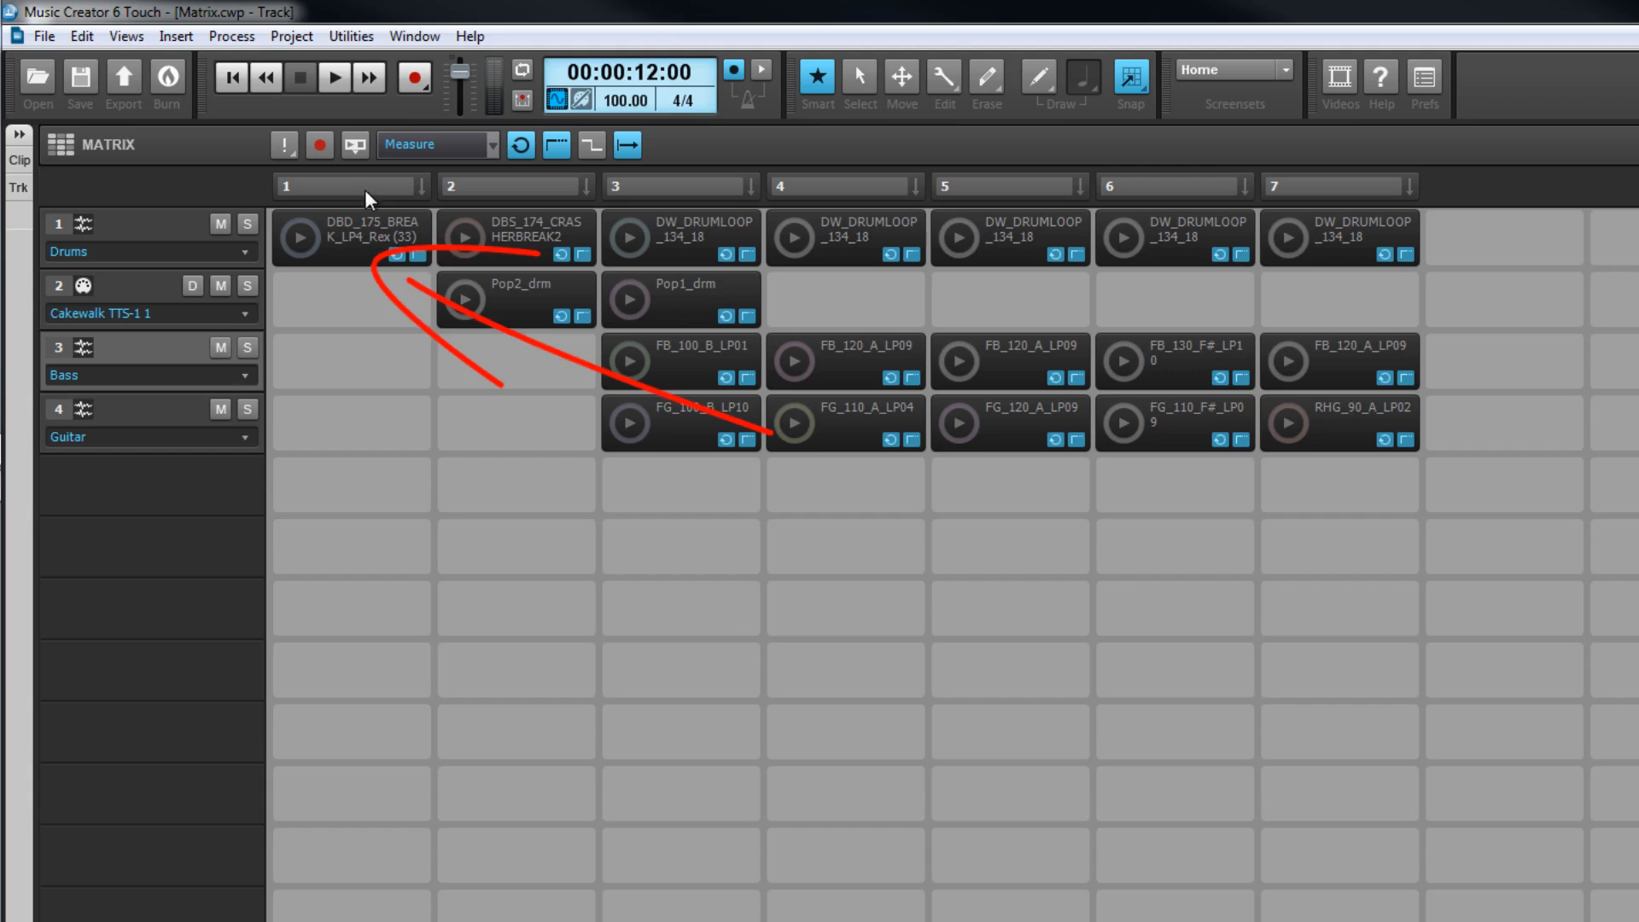
Play the DBD_175_BREAK_LP4_Rex (33) cell in column 1 of the Drums row and stop it
left_click(311, 234)
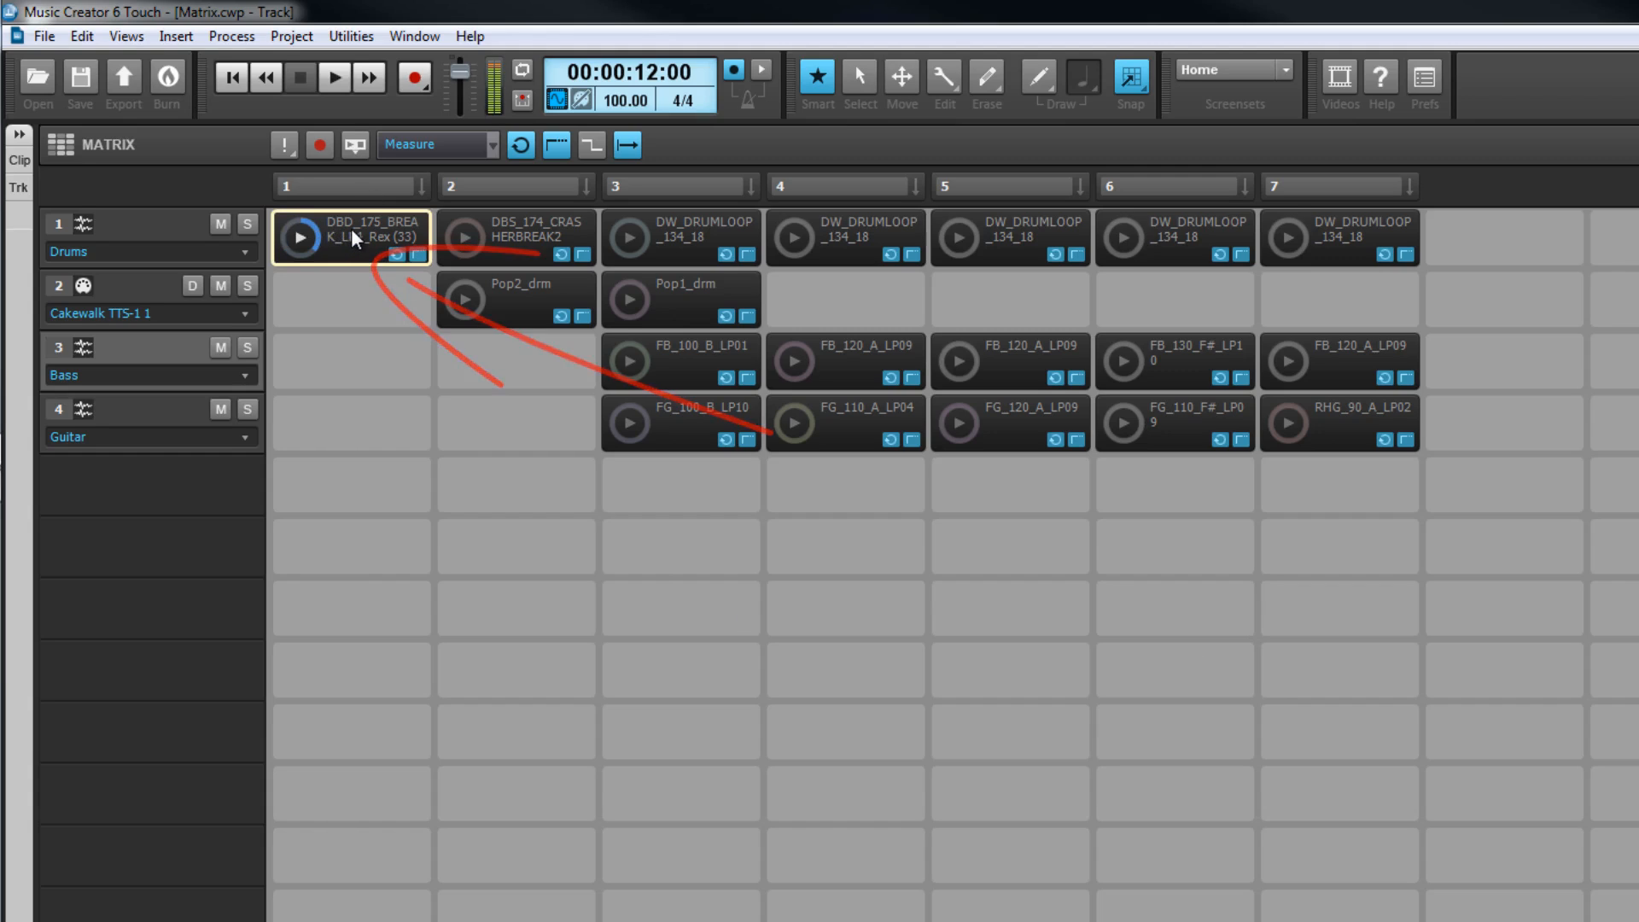
left_click(352, 229)
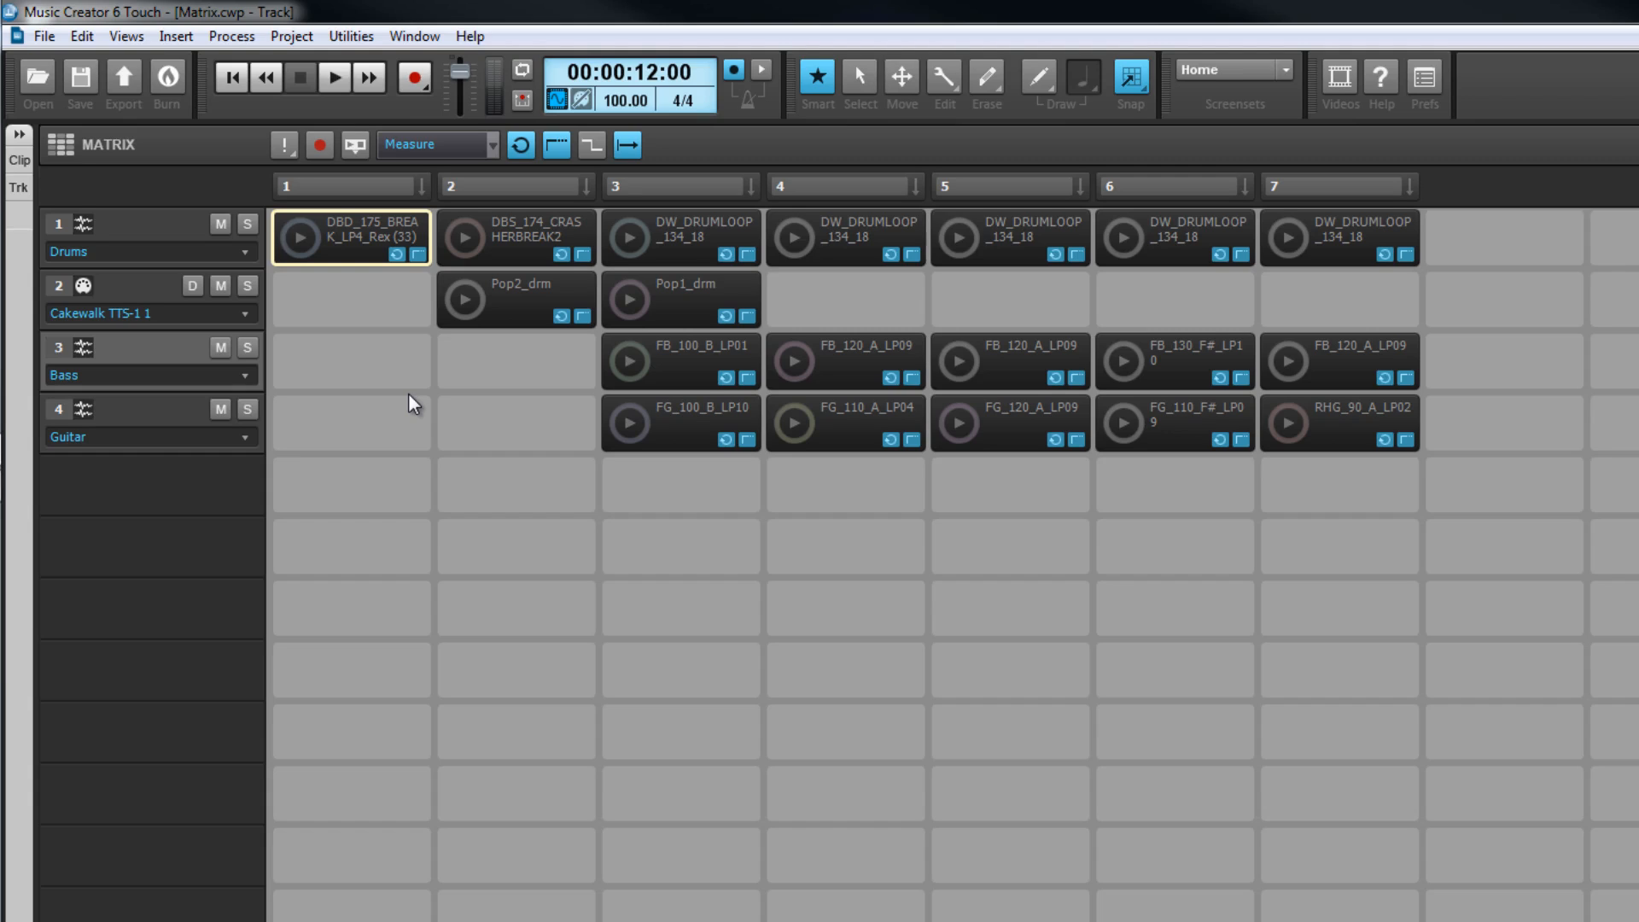
Rename the first cell of the Drums row to Drums
right_click(356, 236)
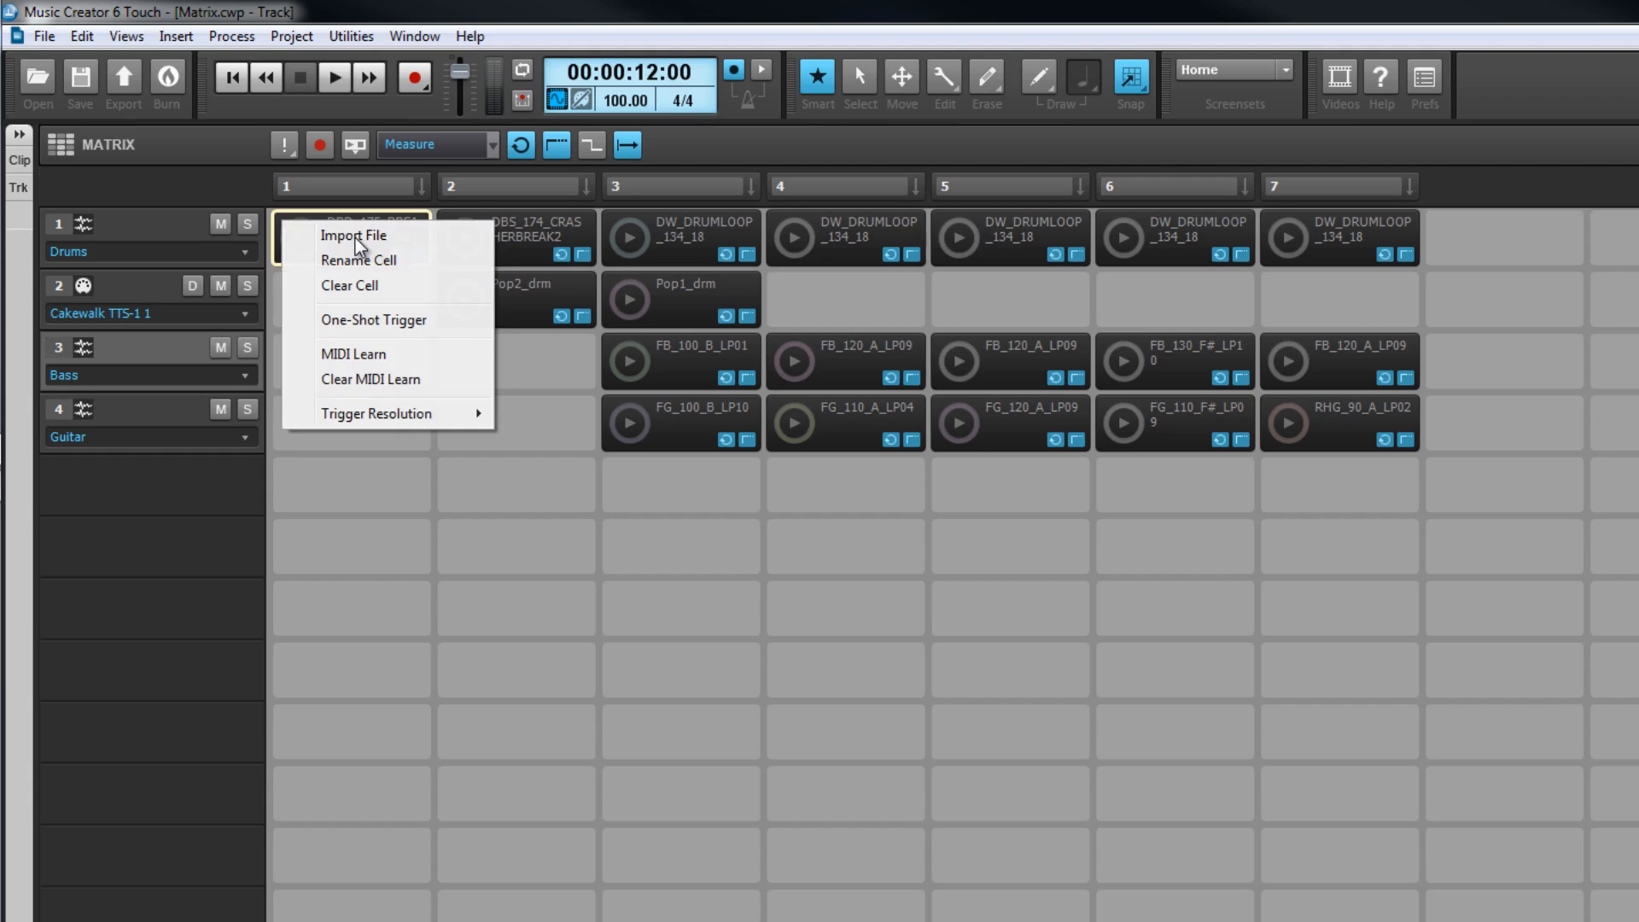
left_click(392, 258)
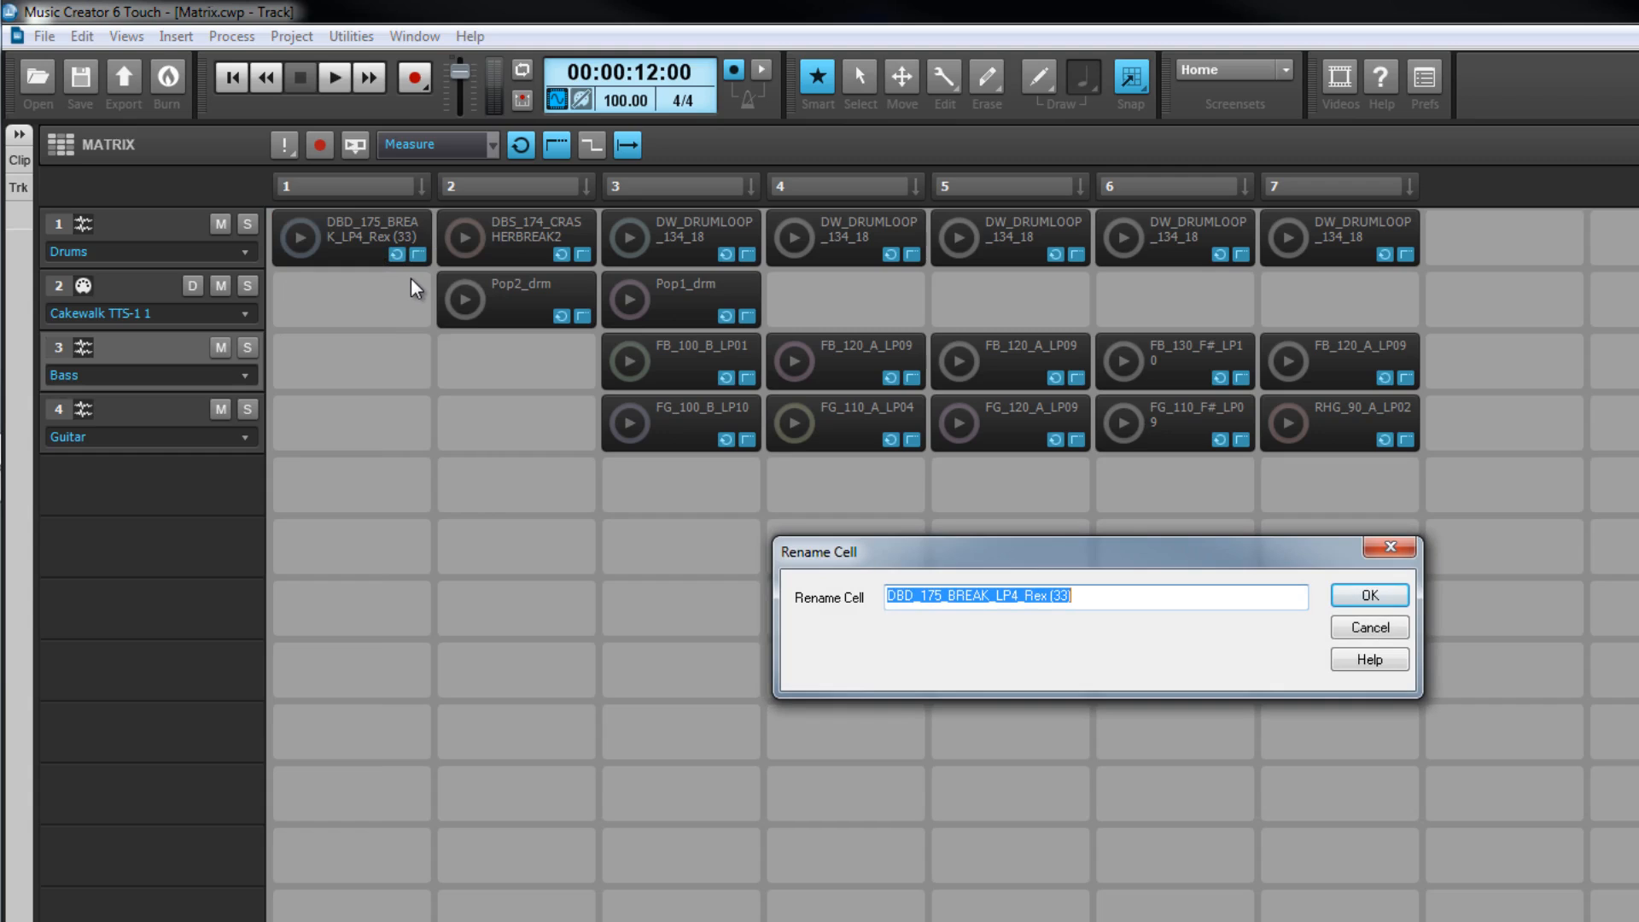
type("Drums")
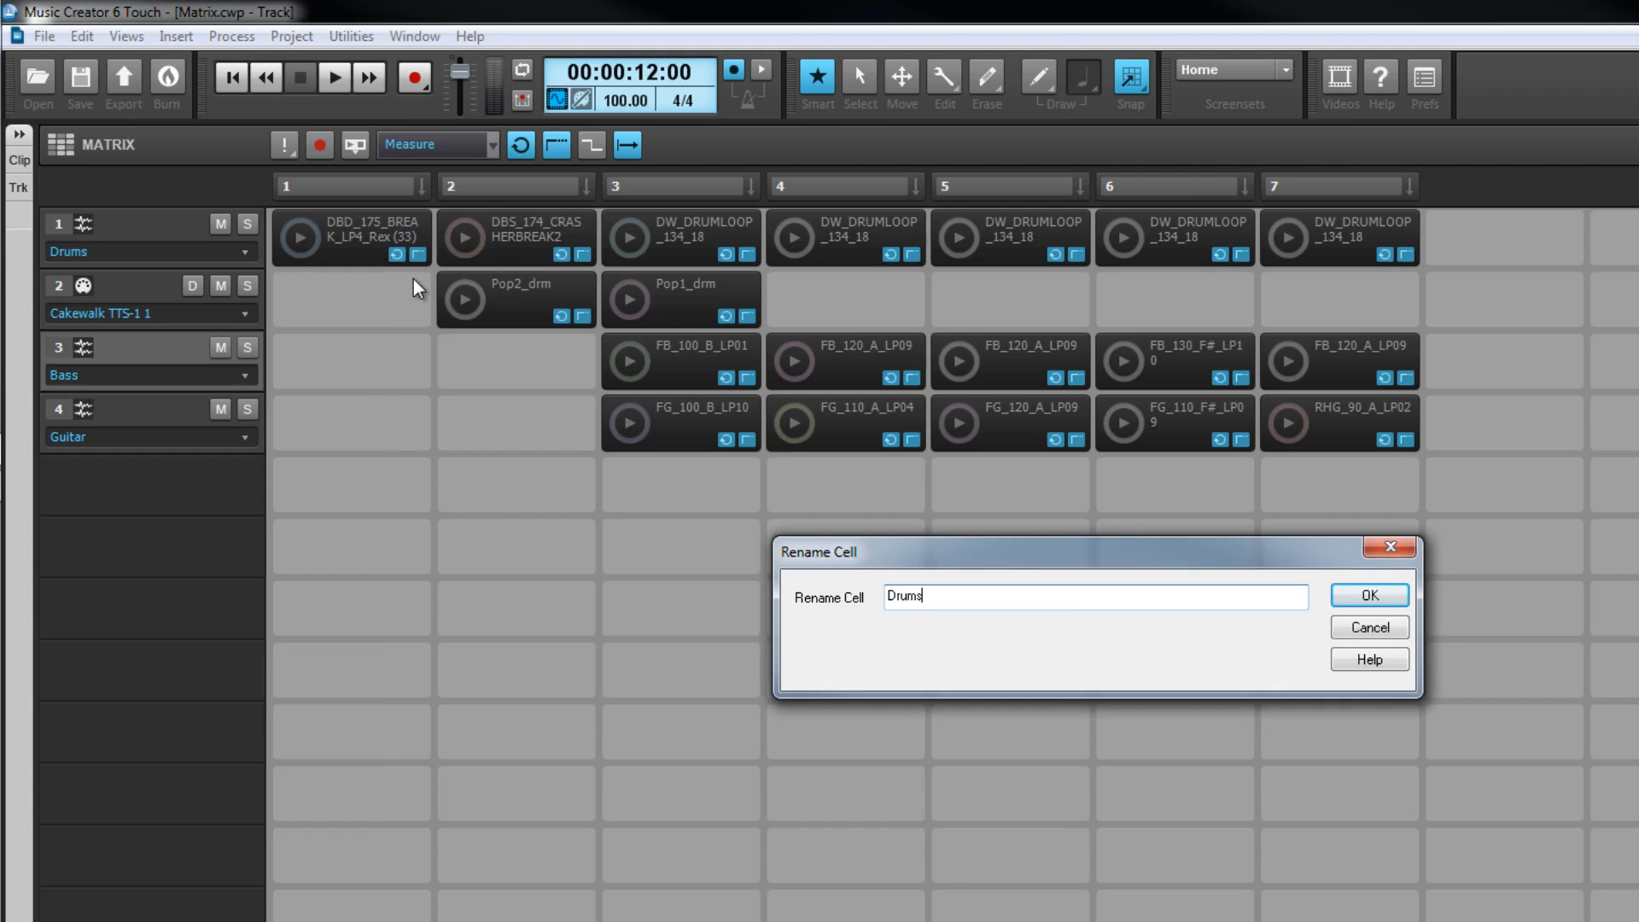
key("Return")
Set the Drums cell's trigger resolution to Beat, and return it to Follow Global
right_click(365, 232)
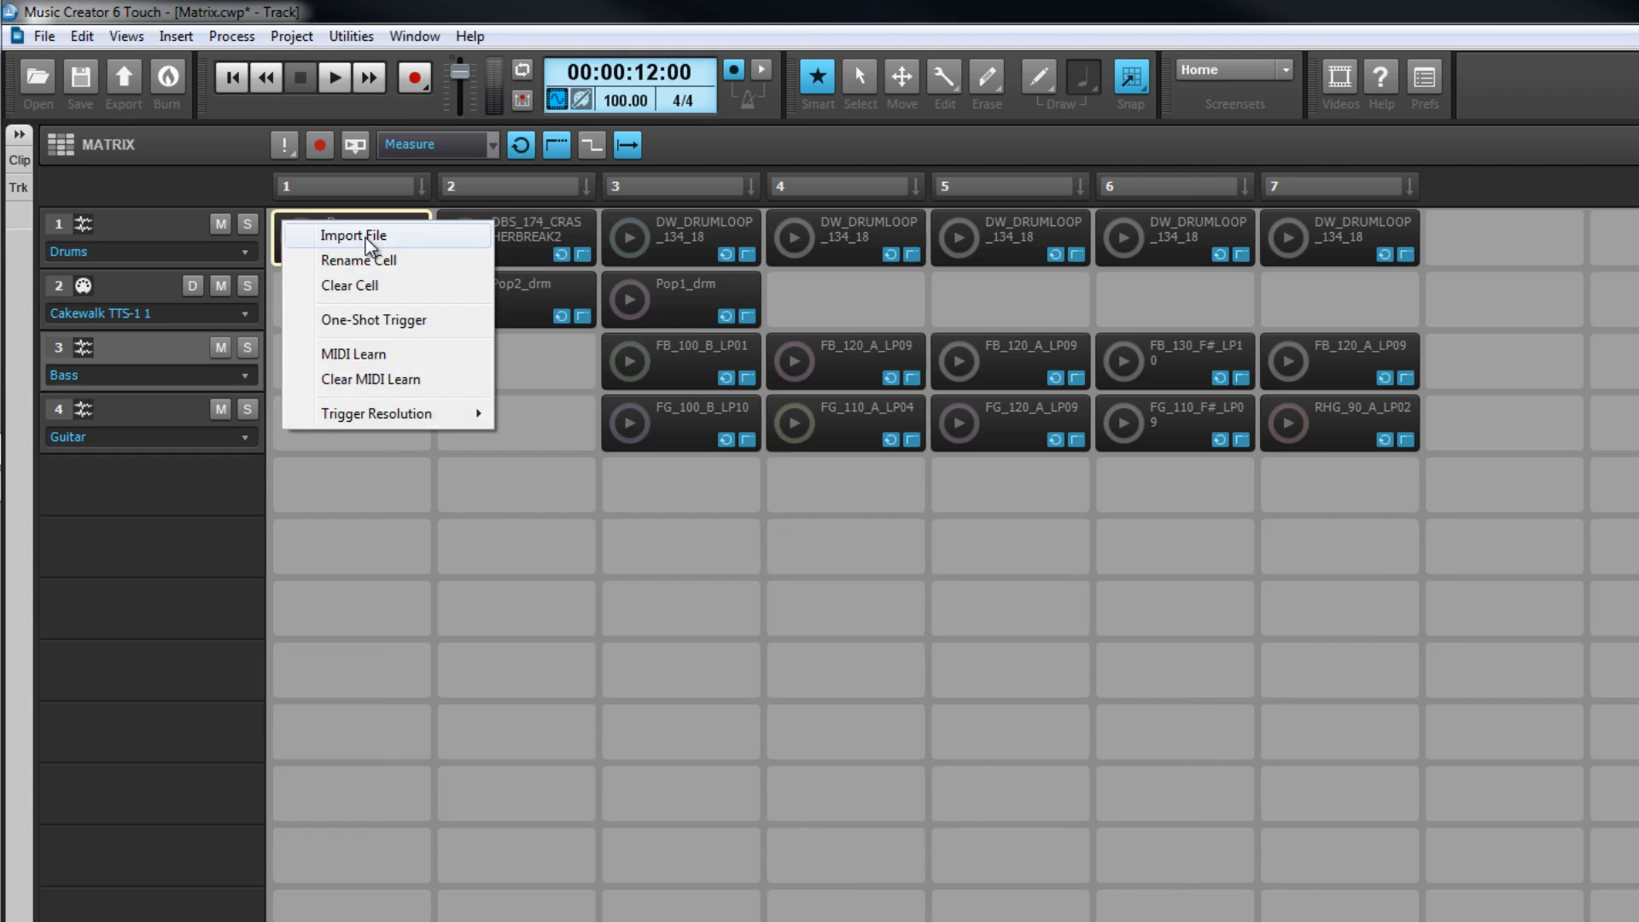
mouse_move(396, 413)
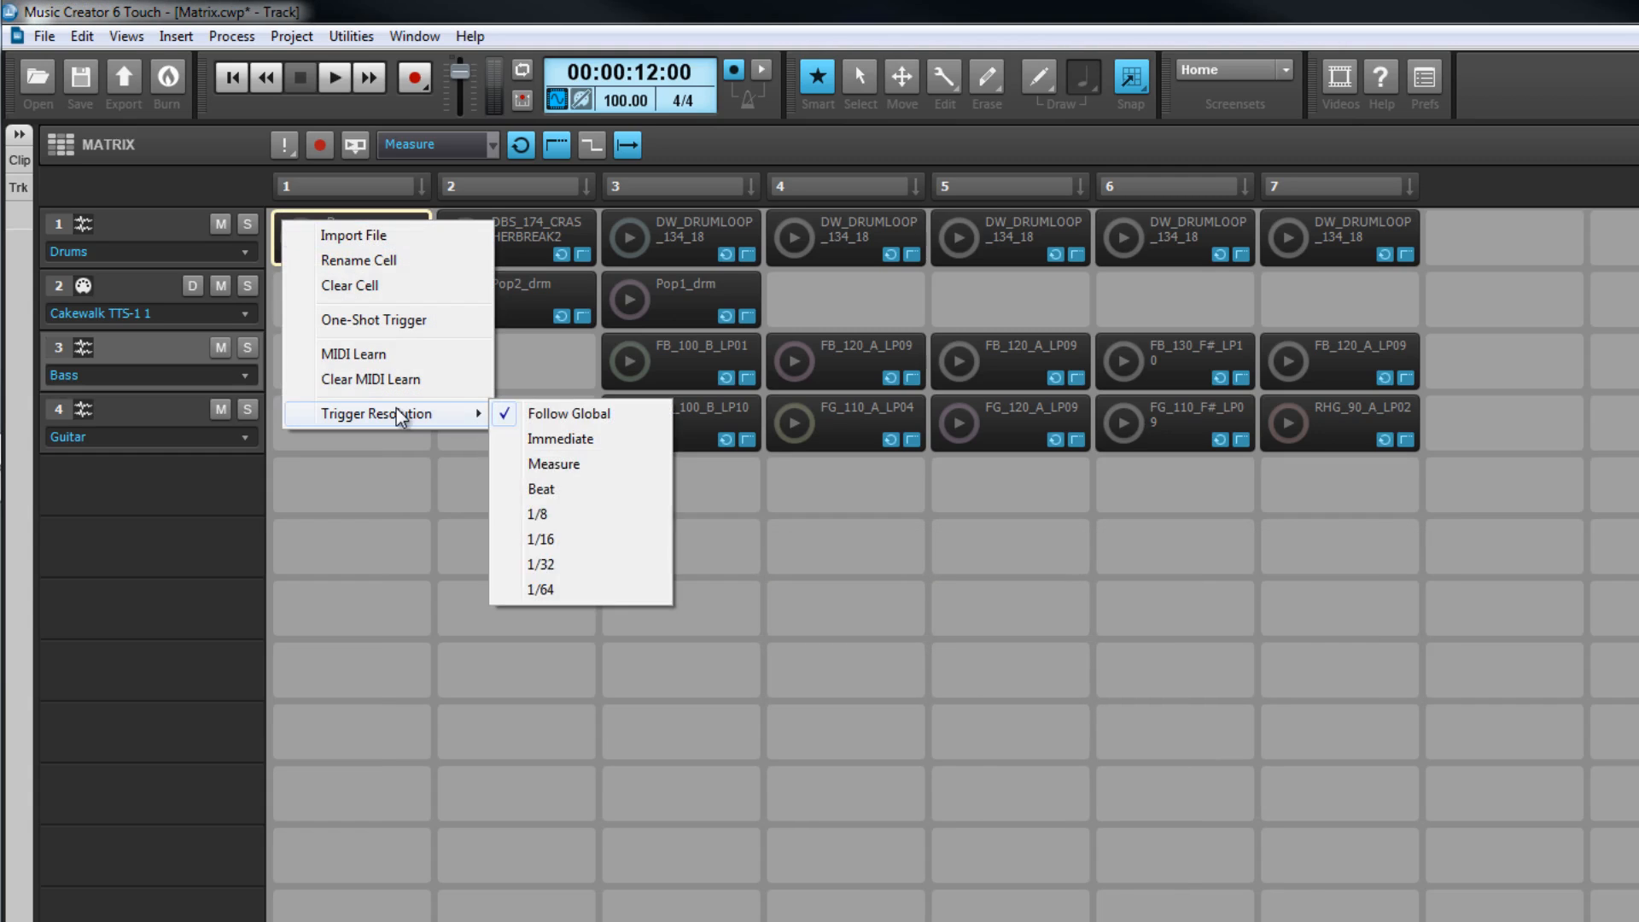
left_click(563, 488)
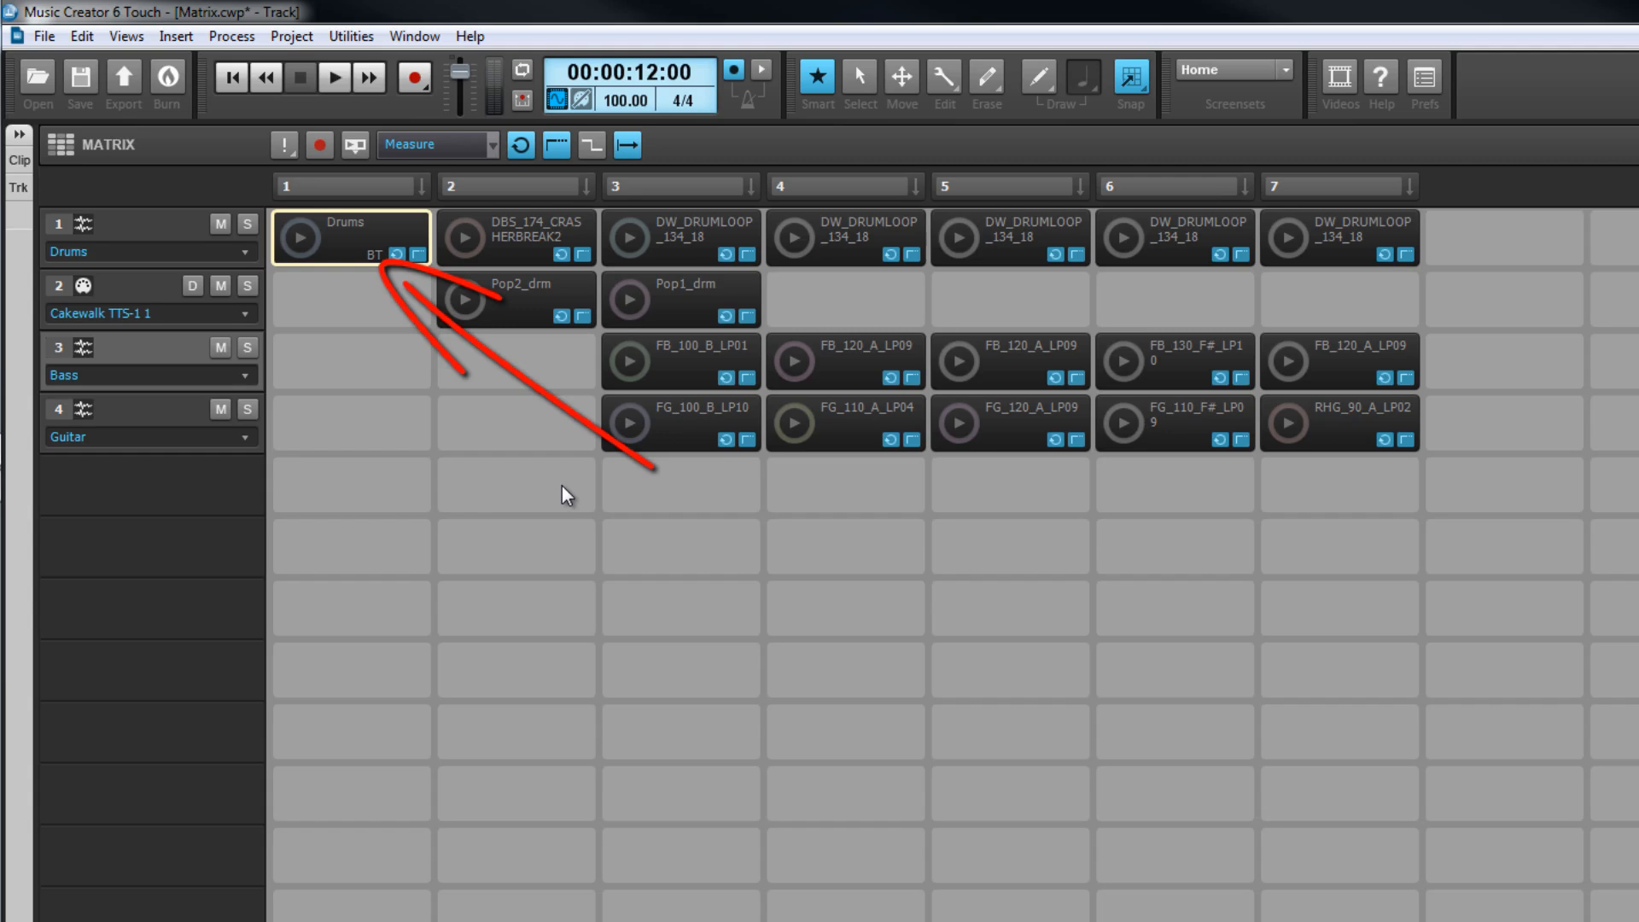
right_click(285, 223)
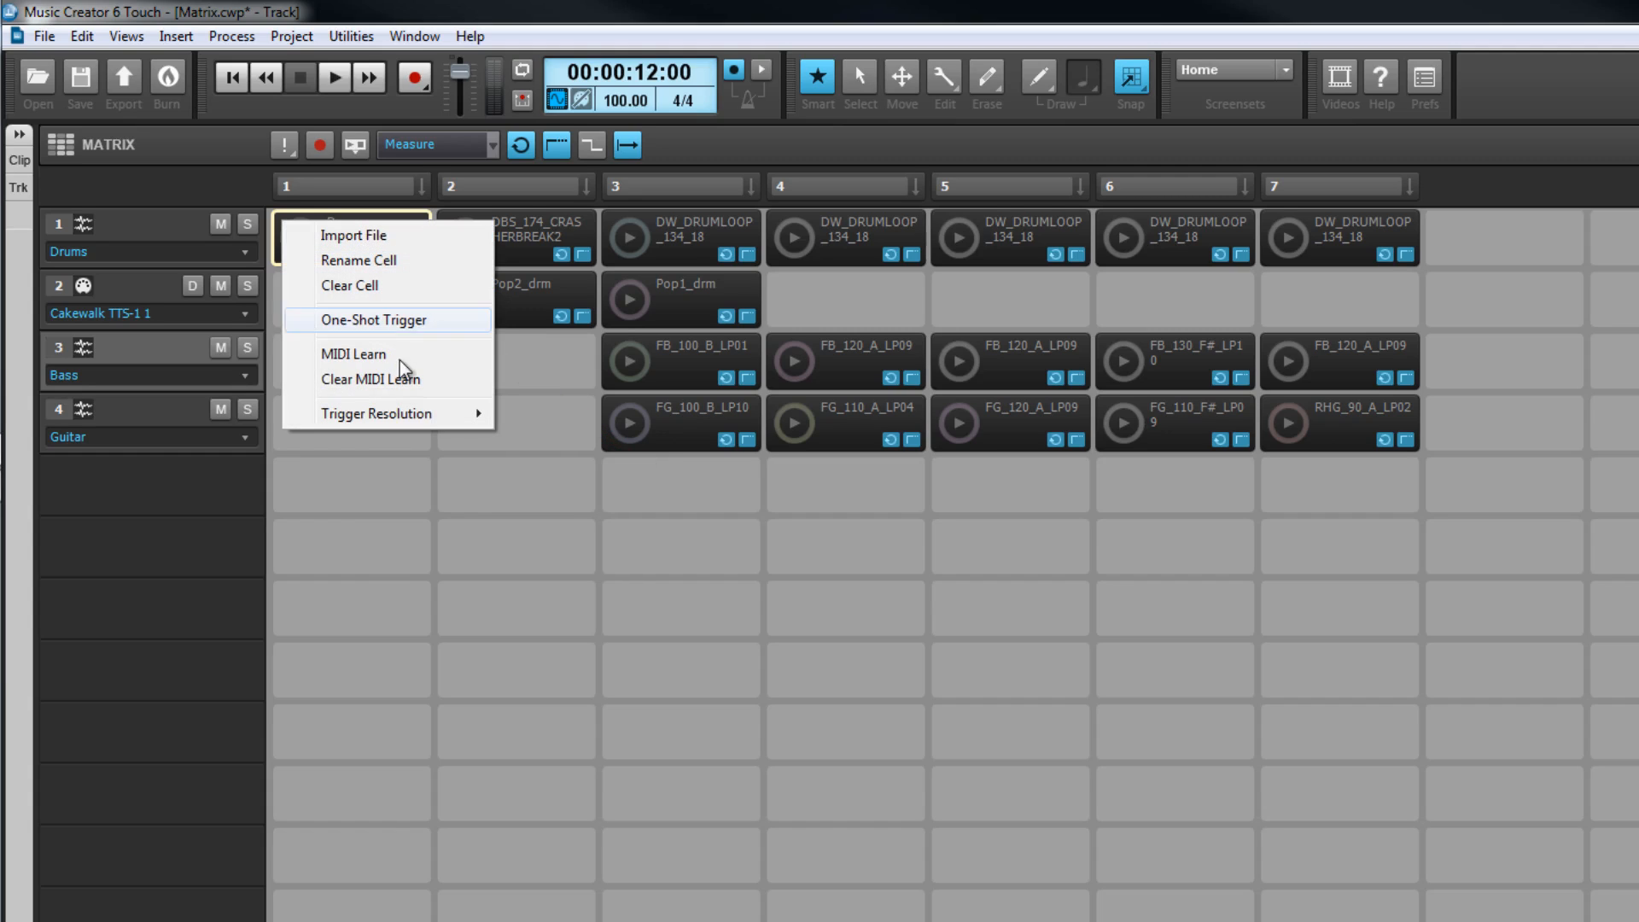
mouse_move(464, 412)
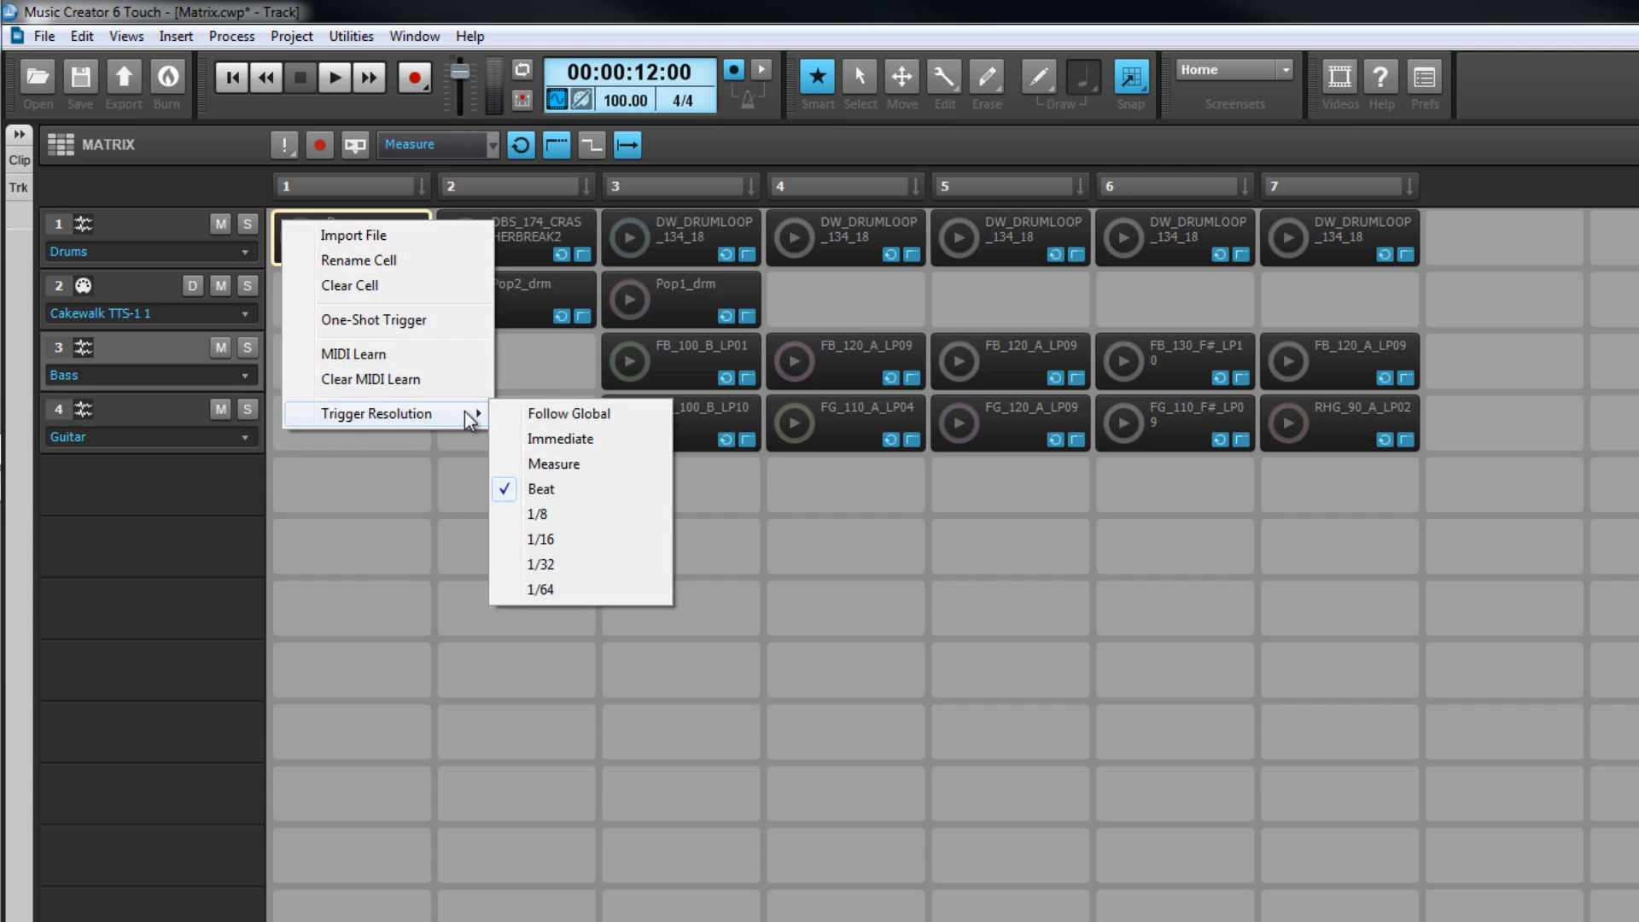
left_click(538, 412)
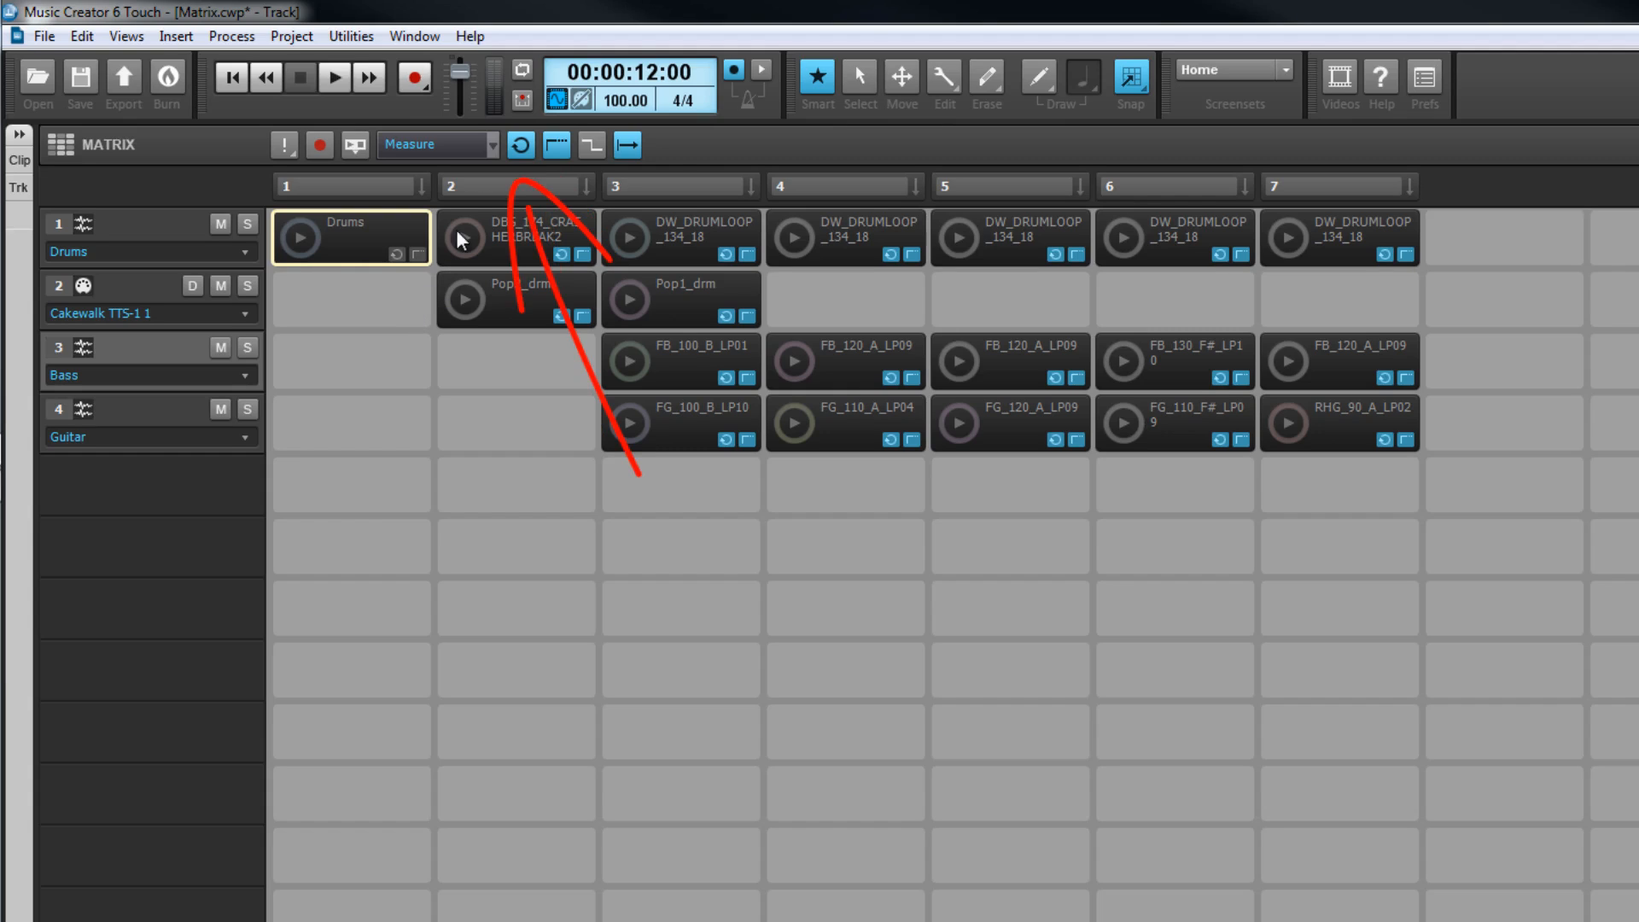
Toggle the global loop mode off and on, and make the Drums cell's loop and latch settings follow the global ones
left_click(523, 147)
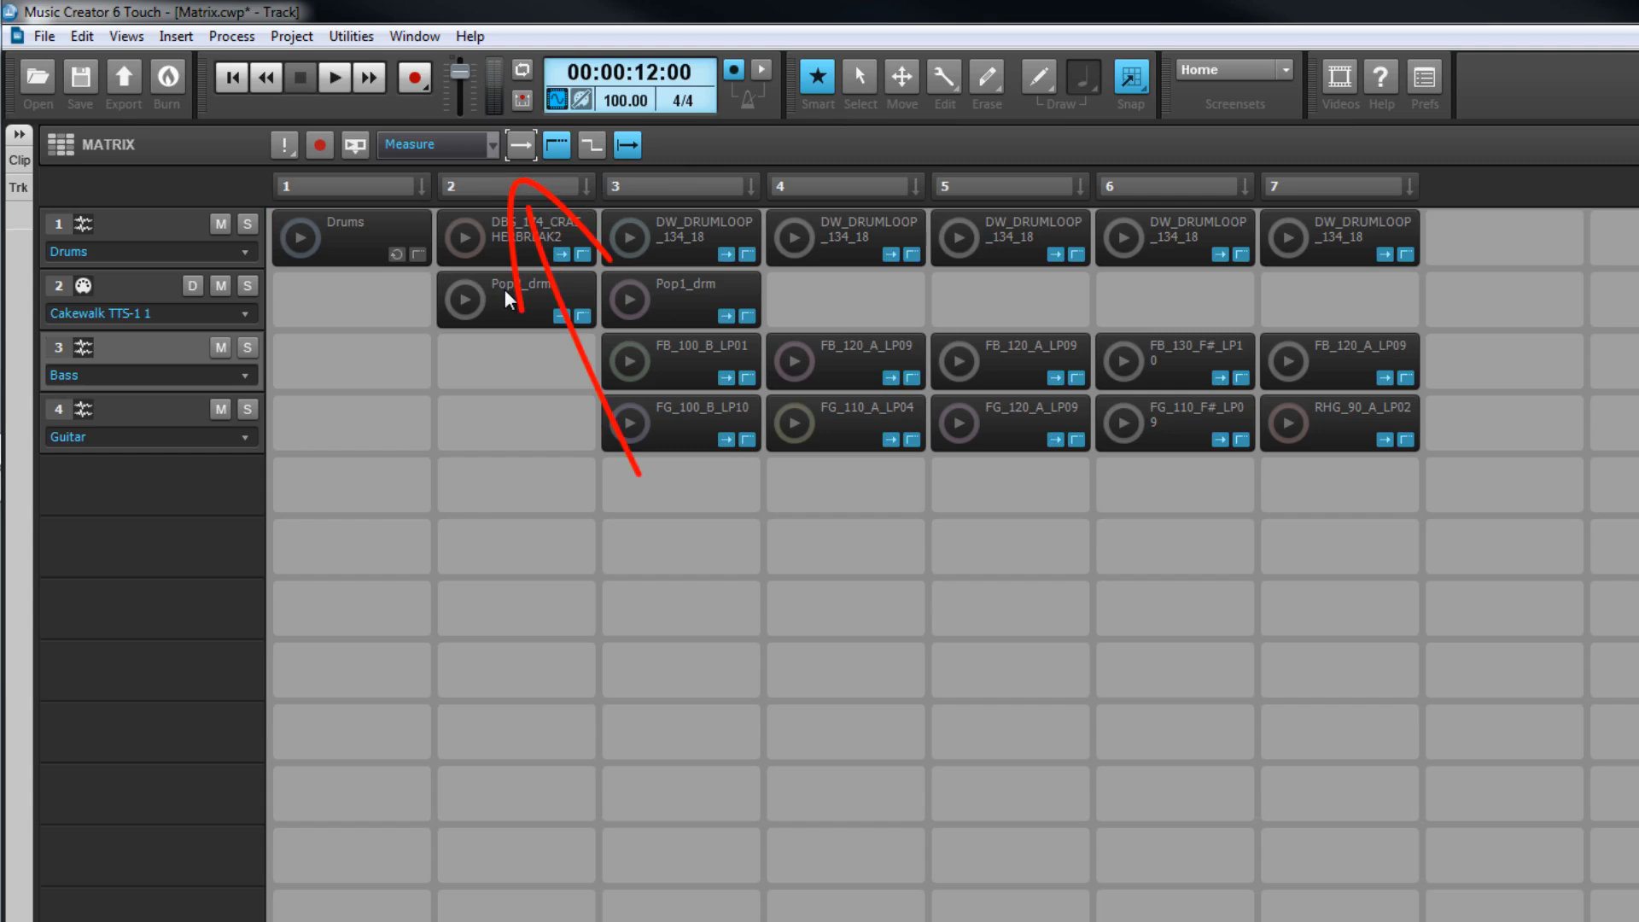
left_click(520, 147)
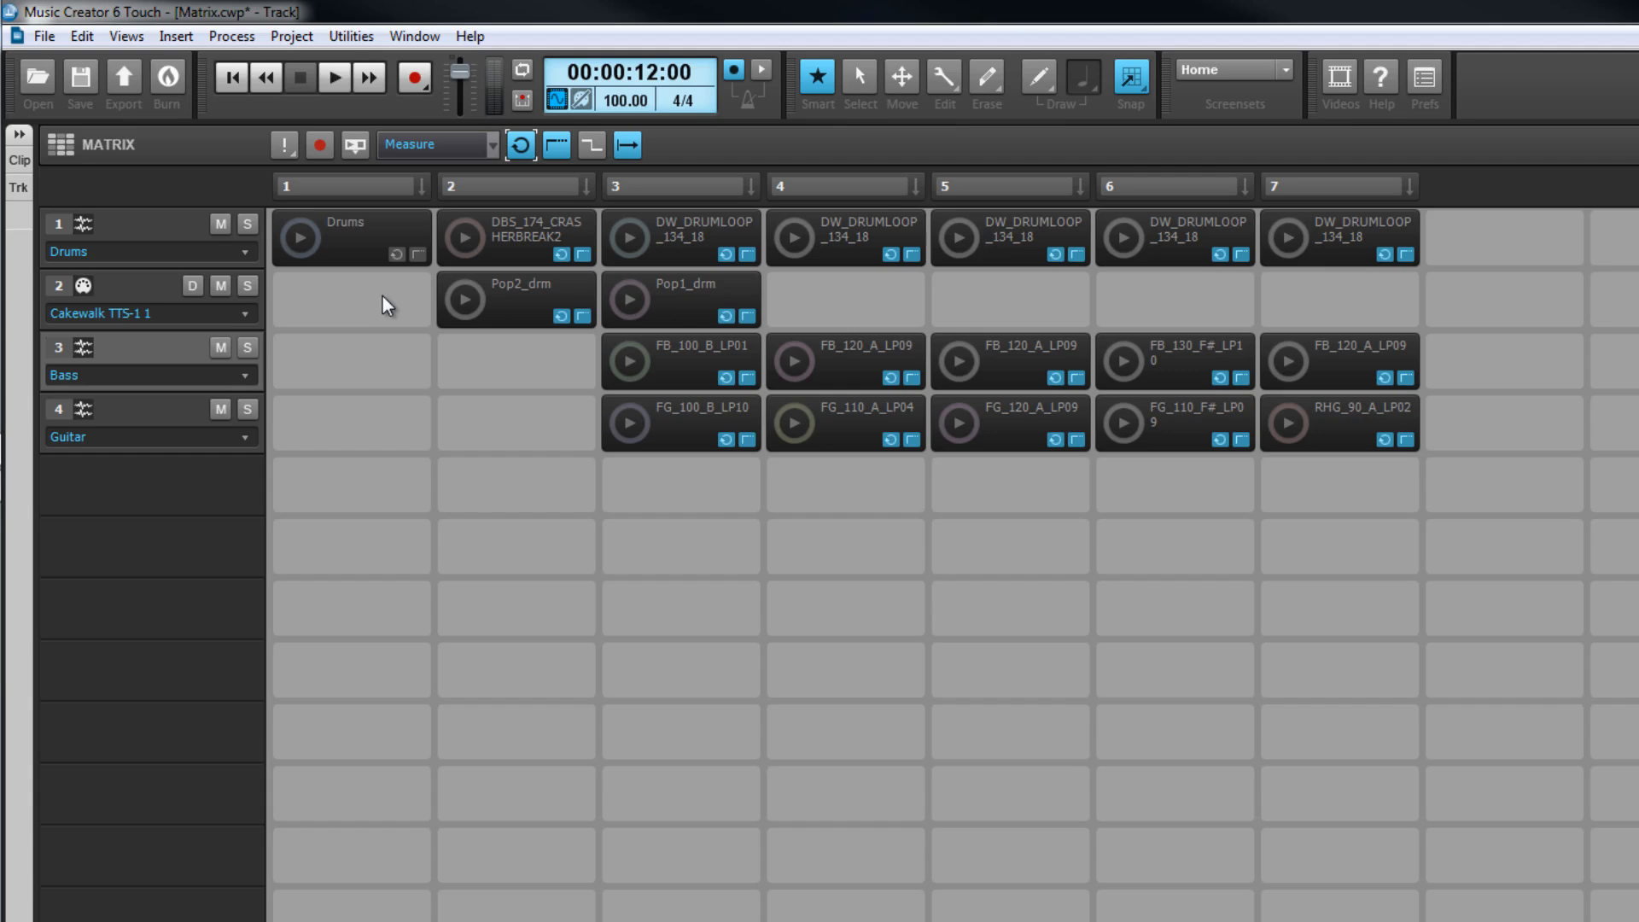
left_click(393, 251)
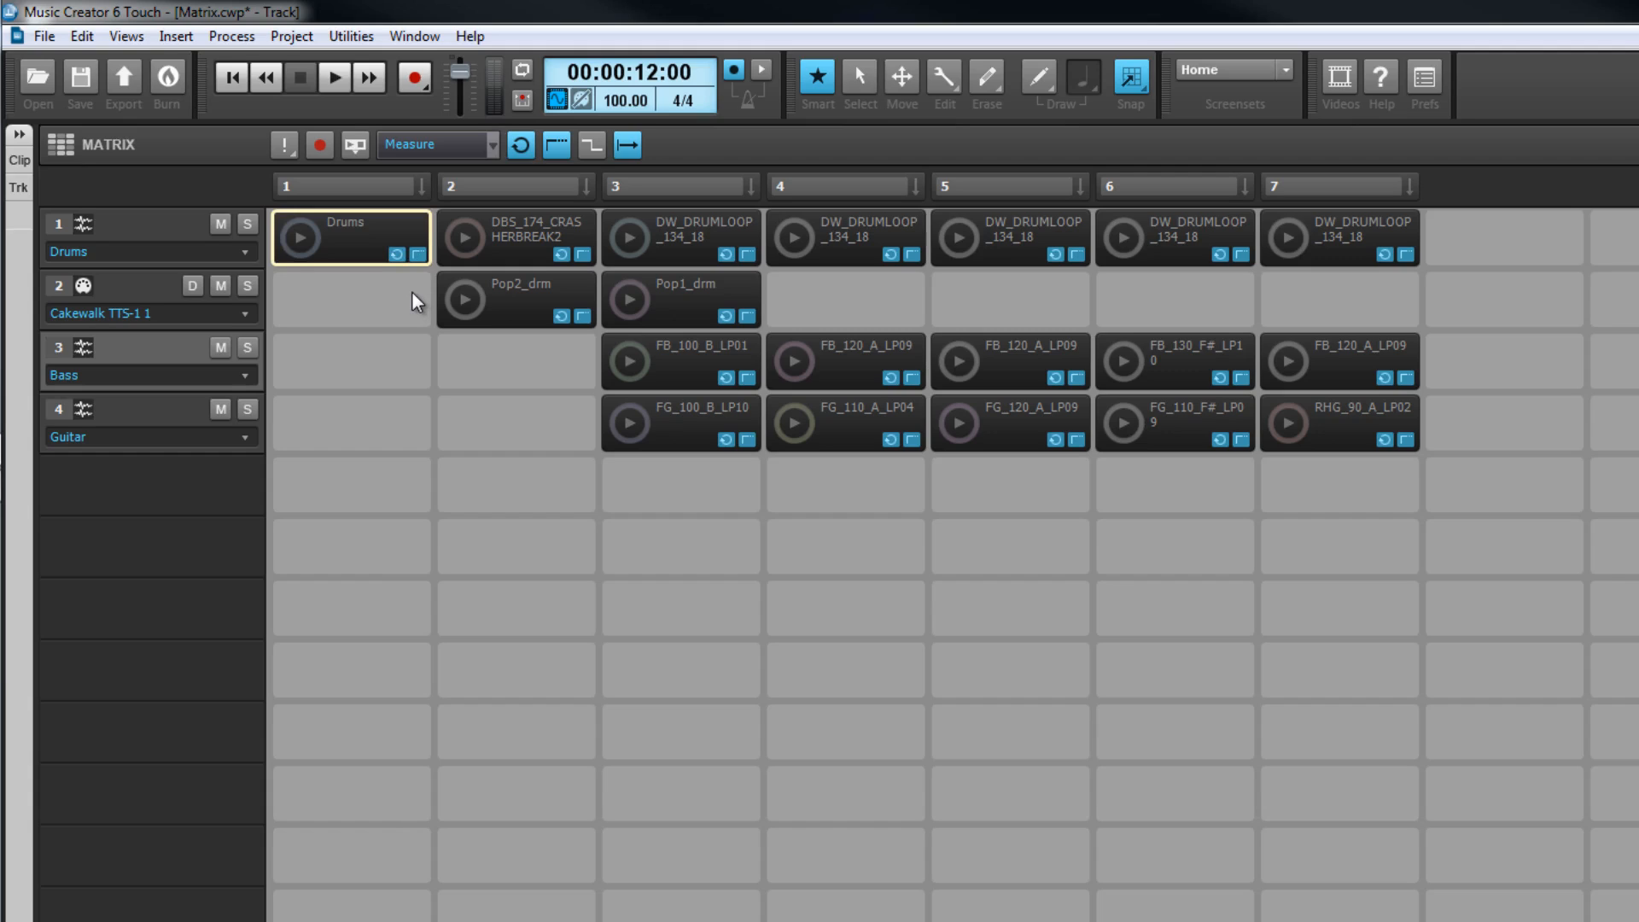
Play the column 3 cells of the Drums, Bass and Guitar rows one by one, and switch the Drums row to its column 4 cell
left_click(411, 290)
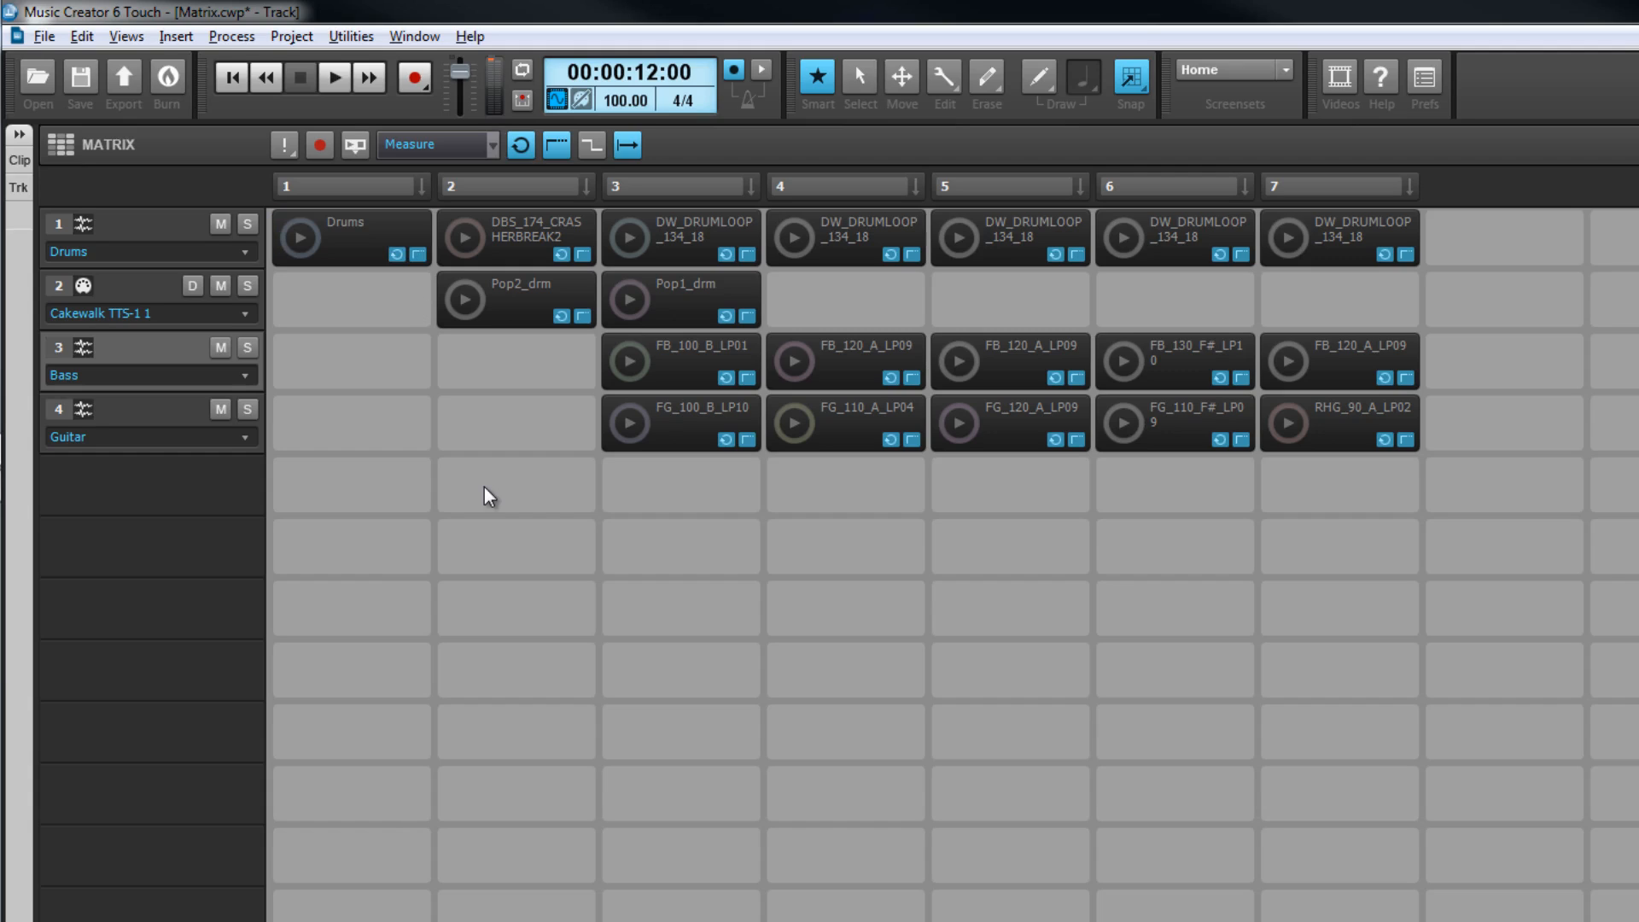
left_click(683, 238)
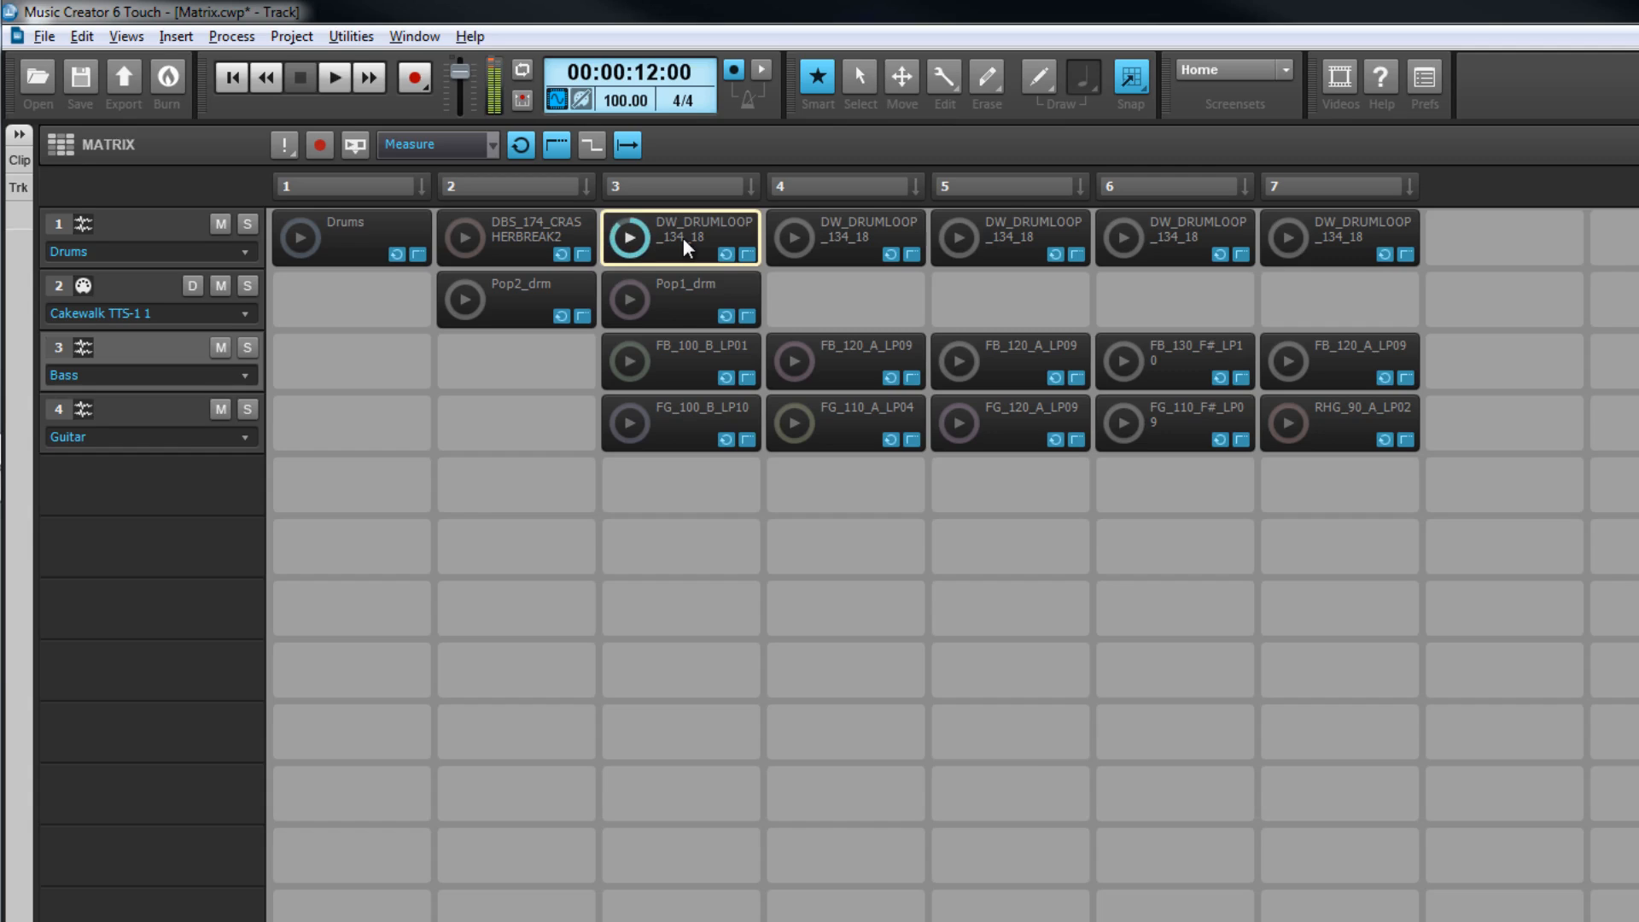
left_click(684, 362)
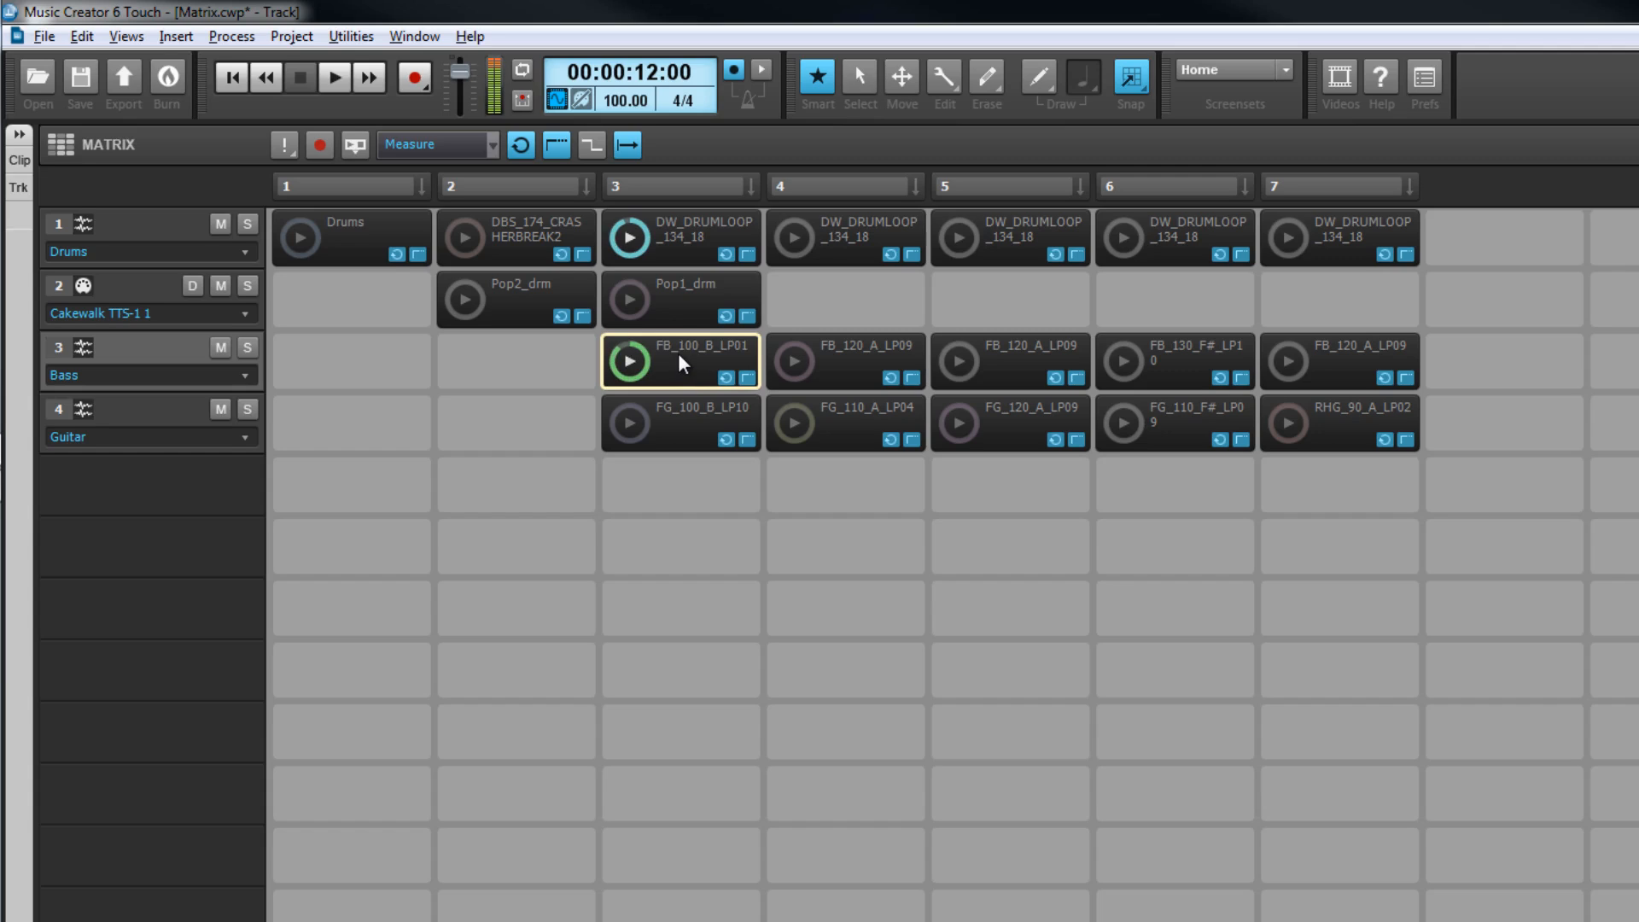
left_click(681, 427)
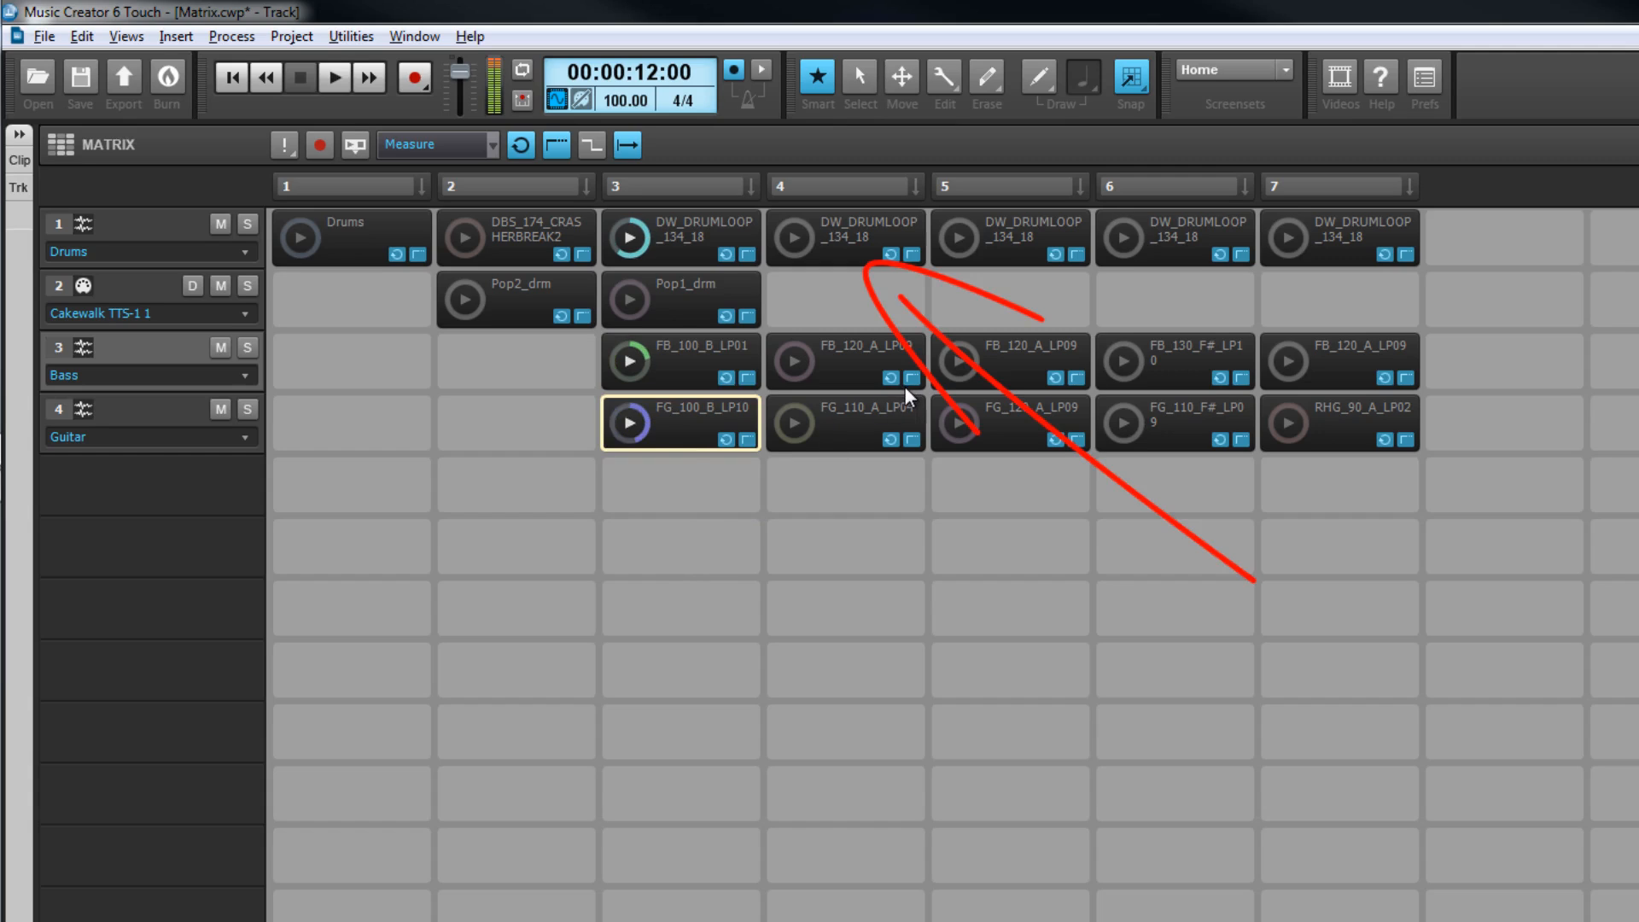
left_click(856, 249)
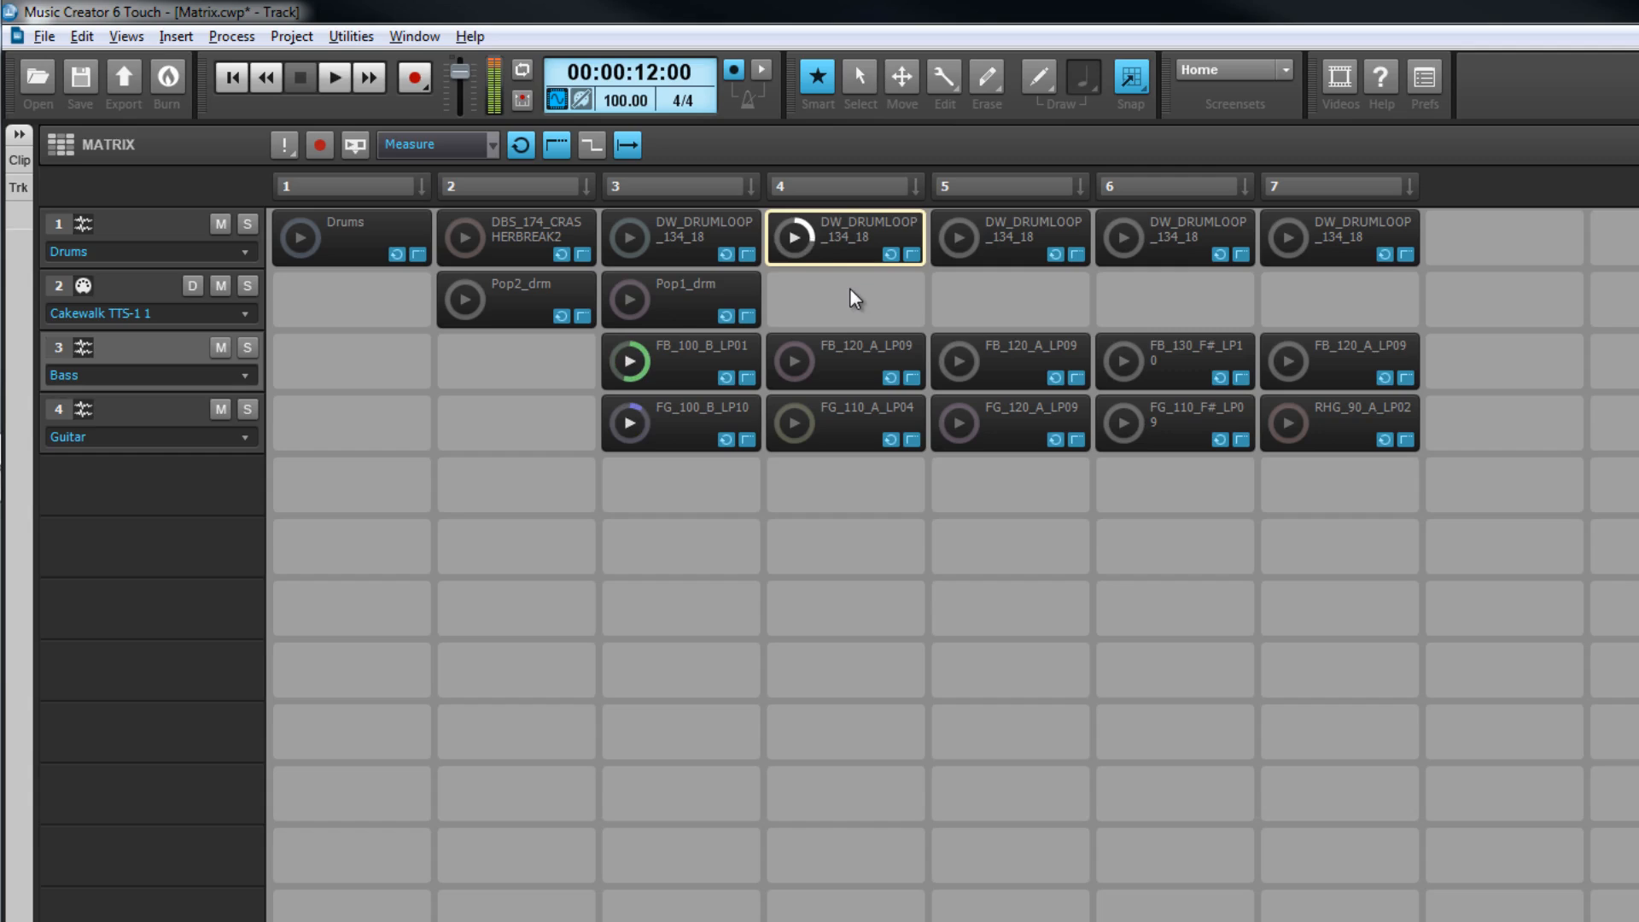
Trigger all of column 5, add the Pop1_drm cell, switch the Bass row to its column 4 and then column 3 cell, and stop all cells
left_click(1001, 193)
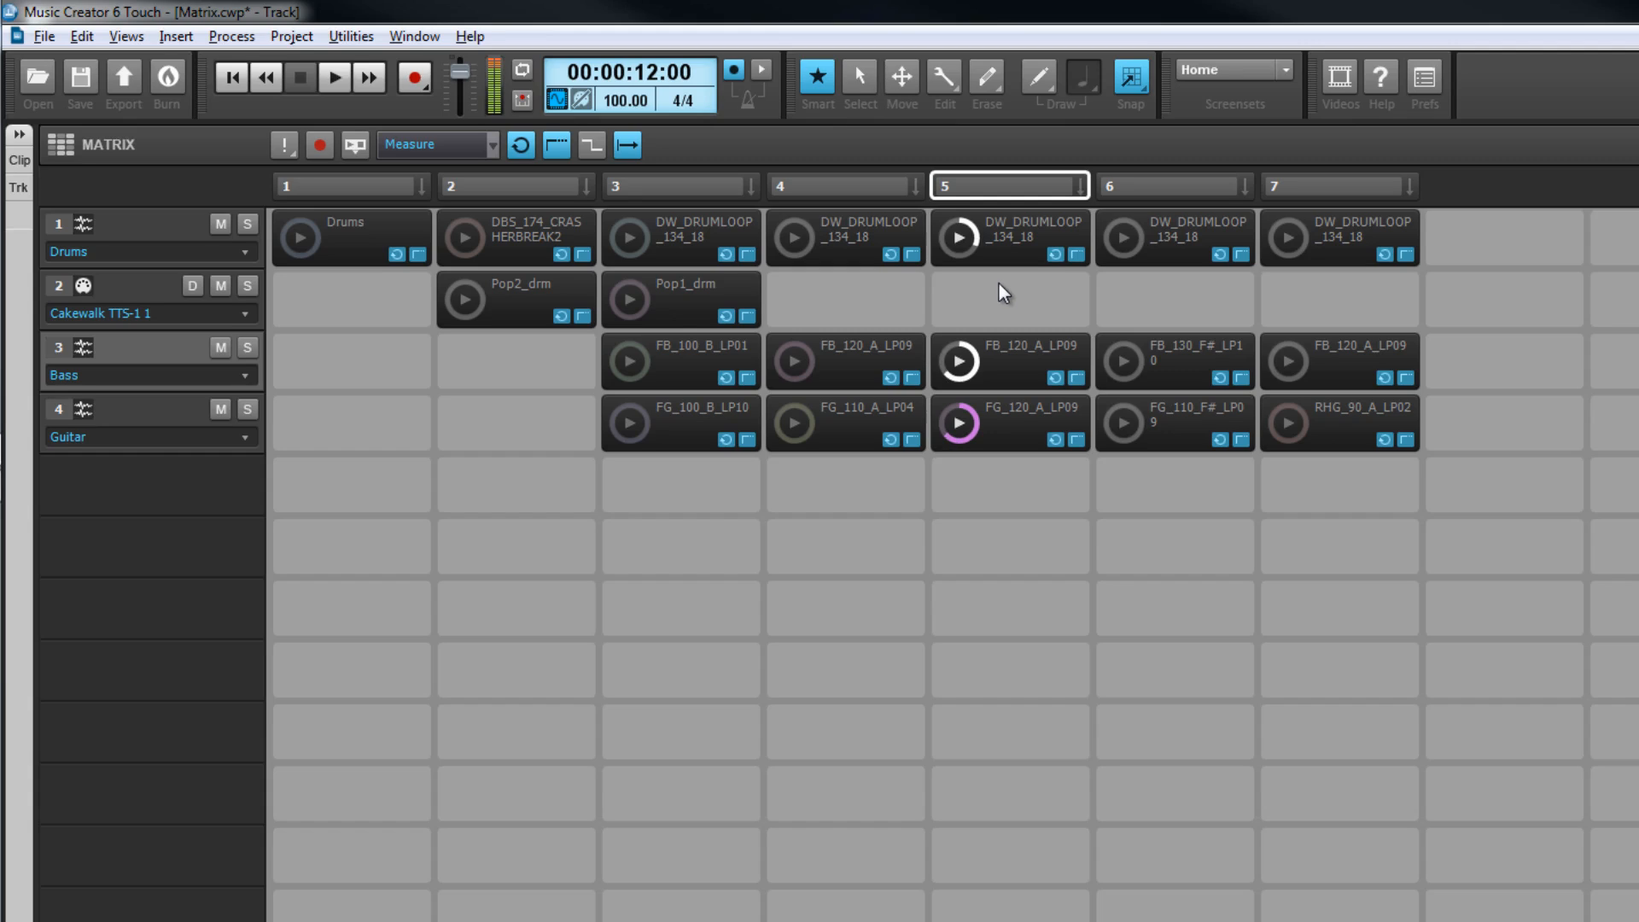
left_click(679, 300)
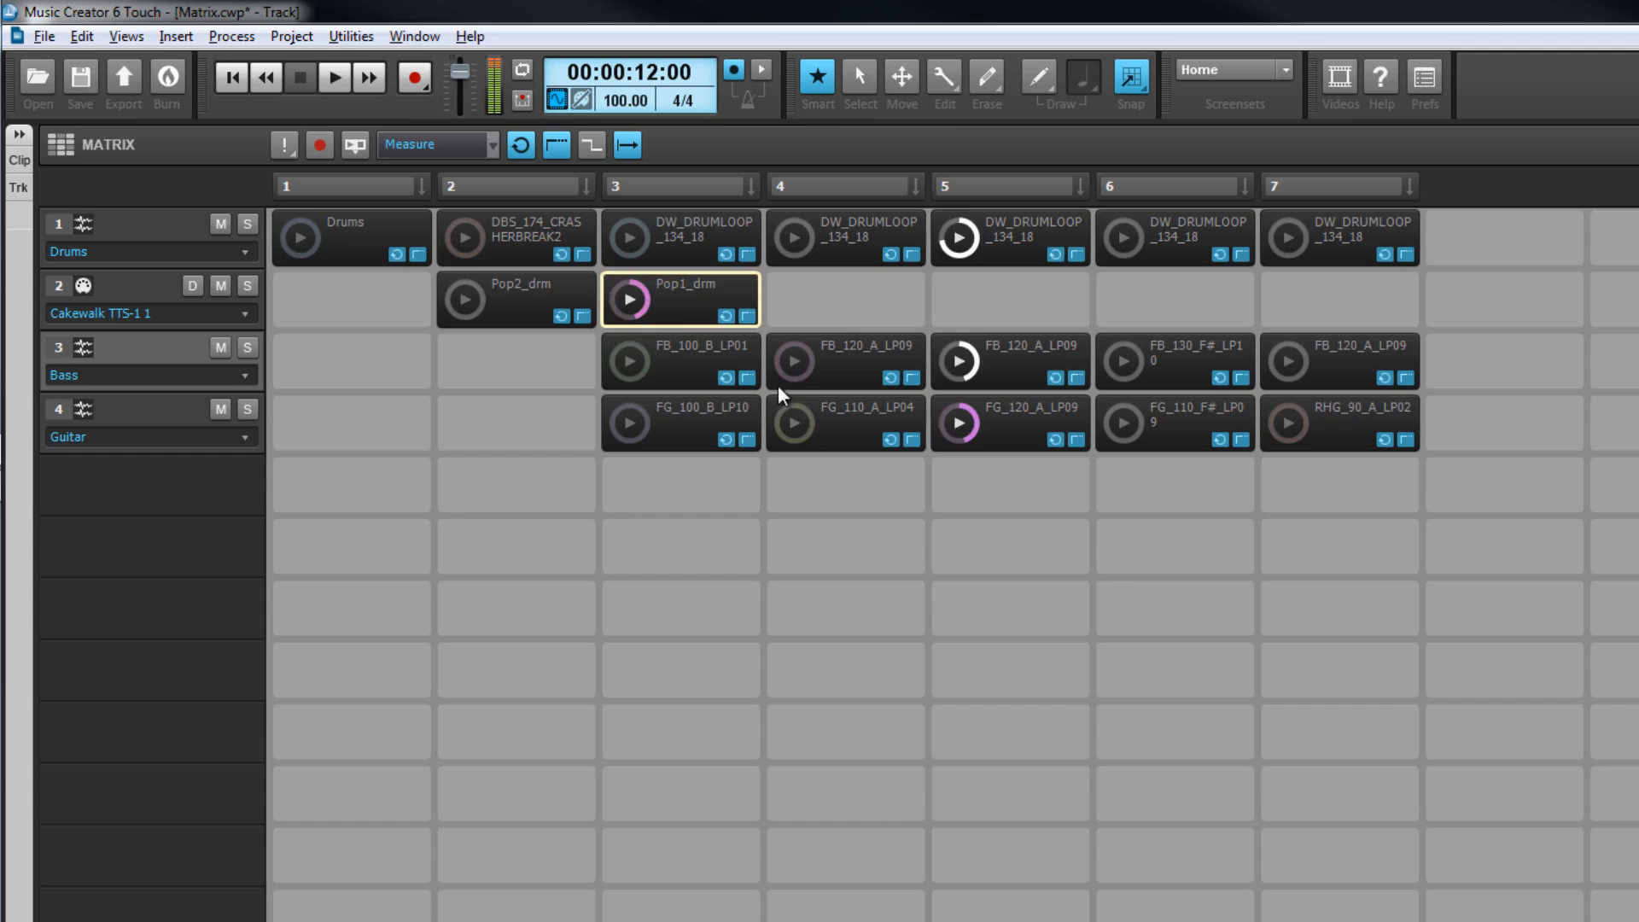
left_click(833, 362)
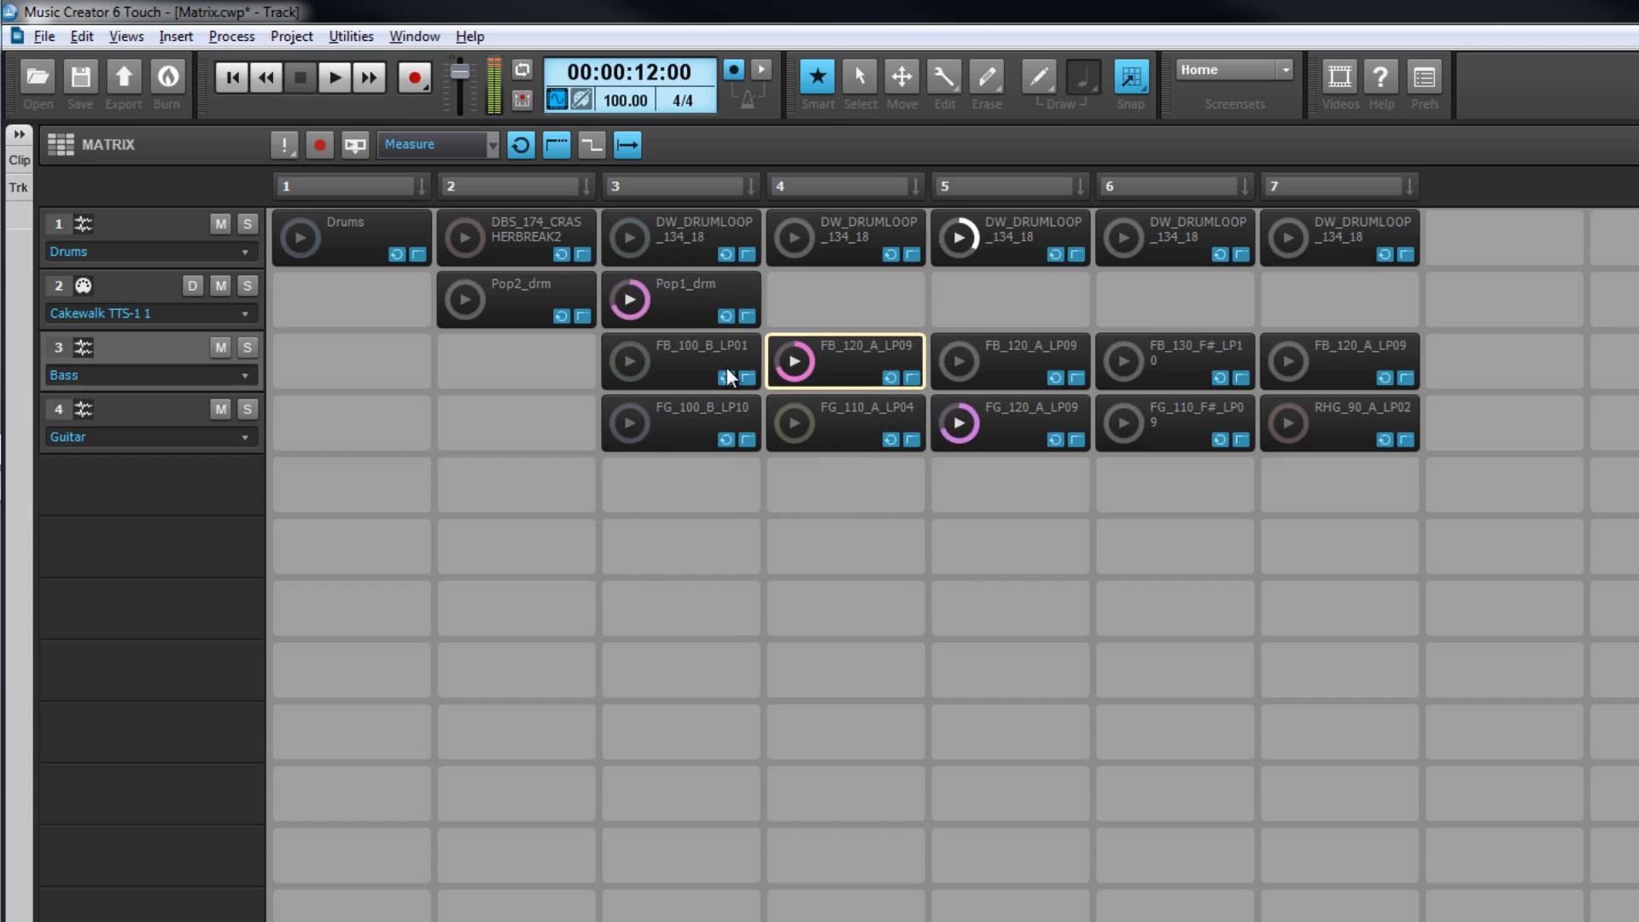
left_click(674, 355)
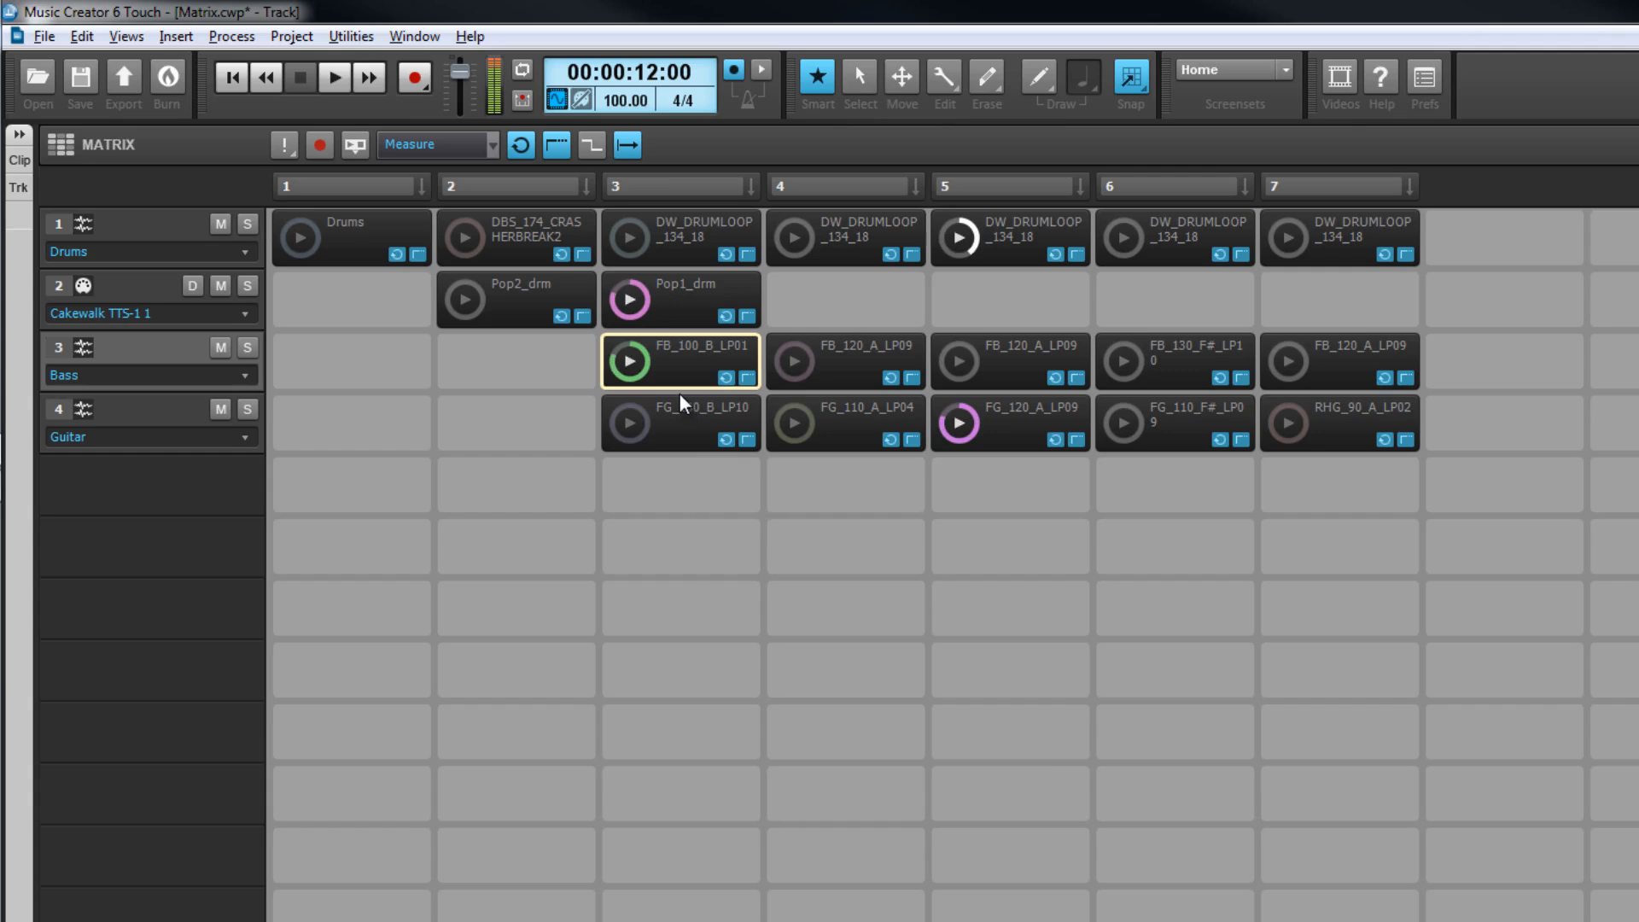
left_click(286, 148)
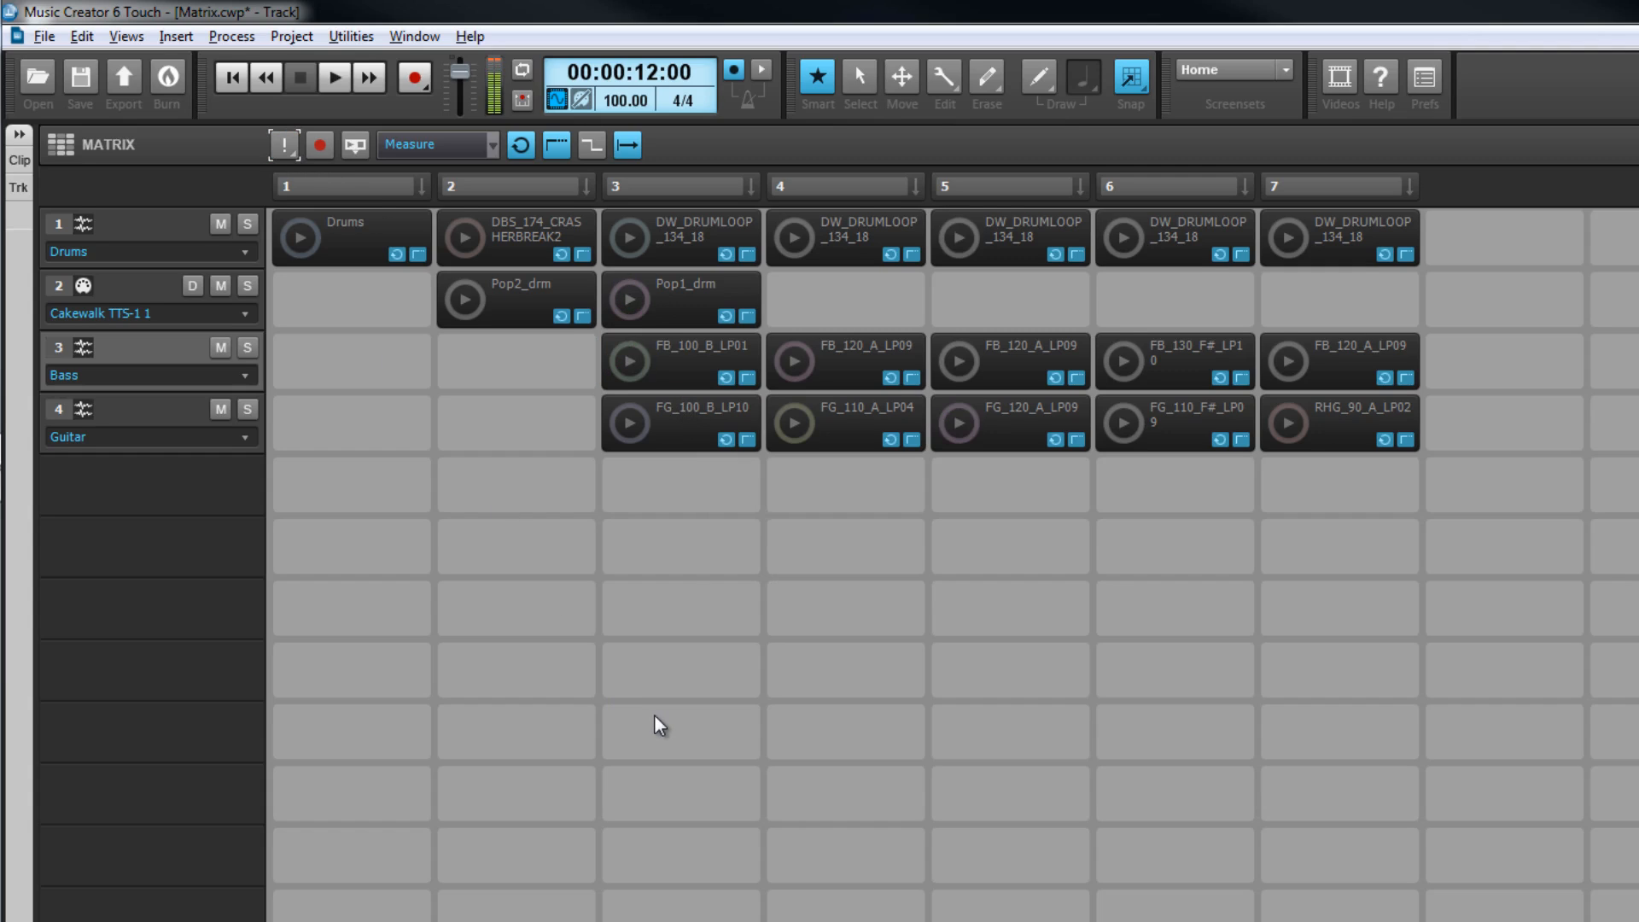
Show the rename, insert, duplicate and MIDI Learn options of column 4, and close them without choosing one
right_click(839, 187)
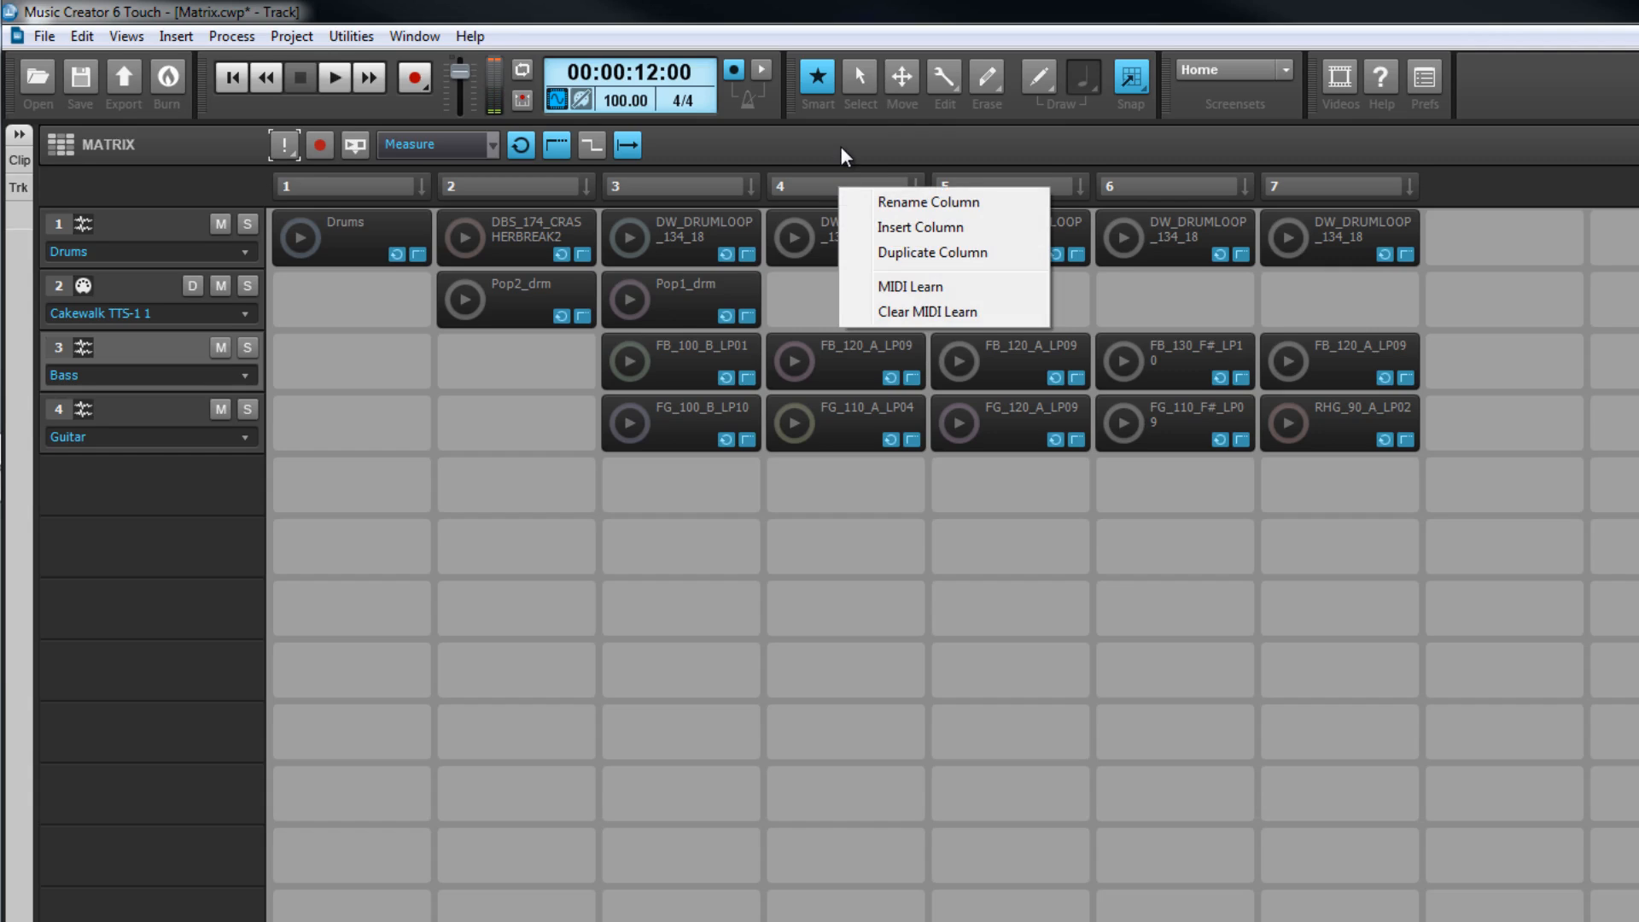
left_click(843, 155)
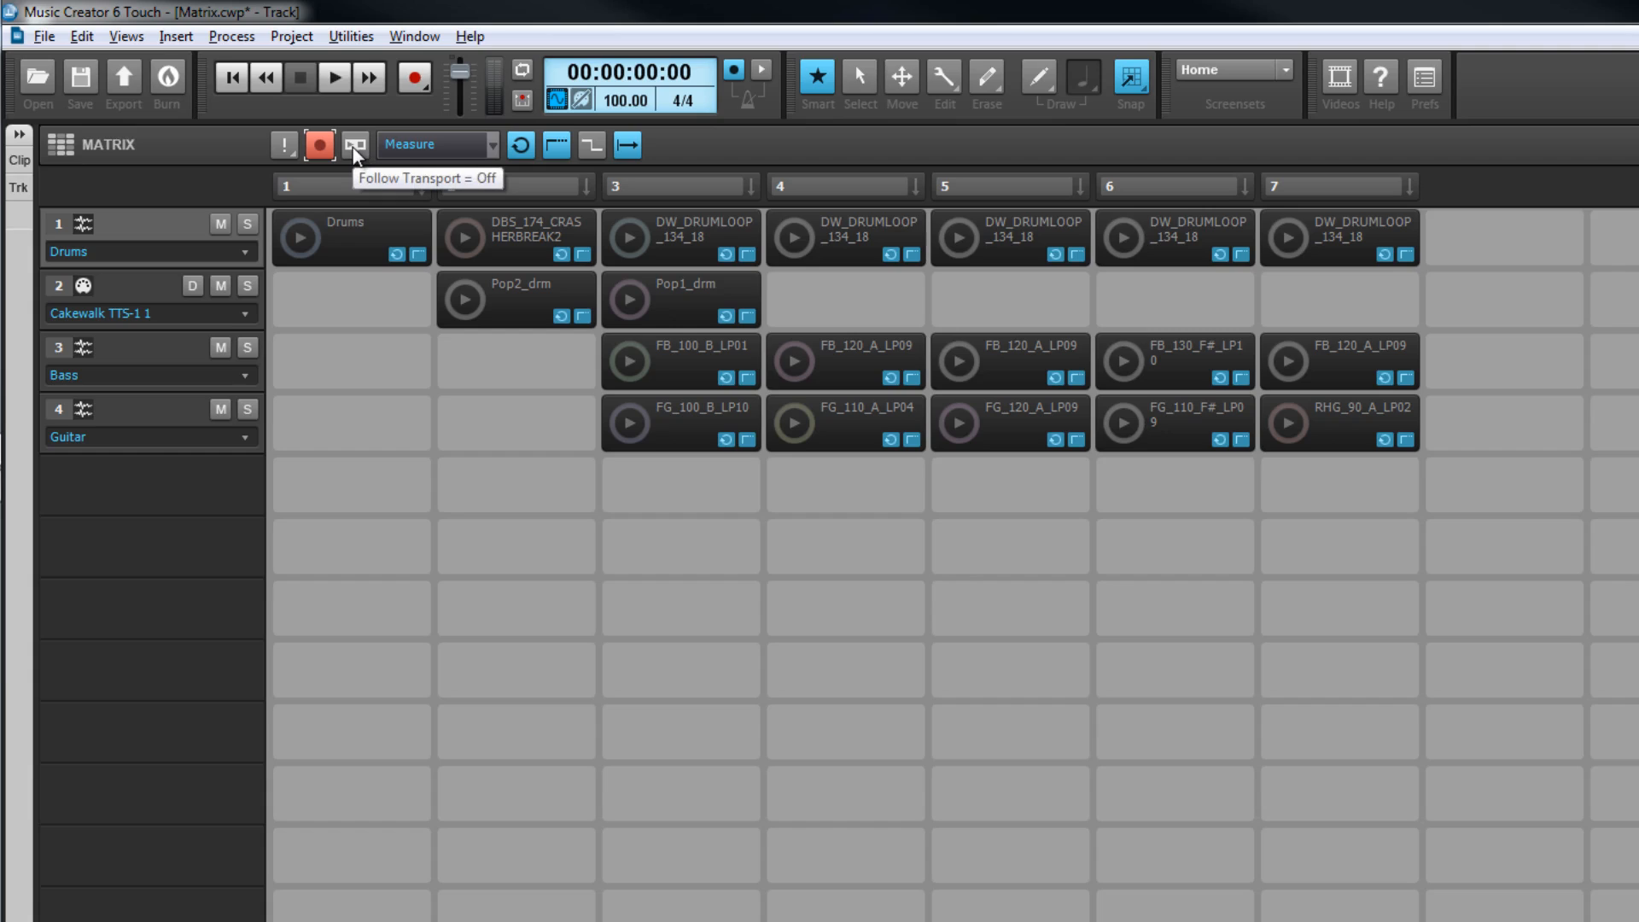
Turn on Follow Transport for the Matrix, cue the Drums cell in column 1 and start the transport to capture the performance
left_click(353, 147)
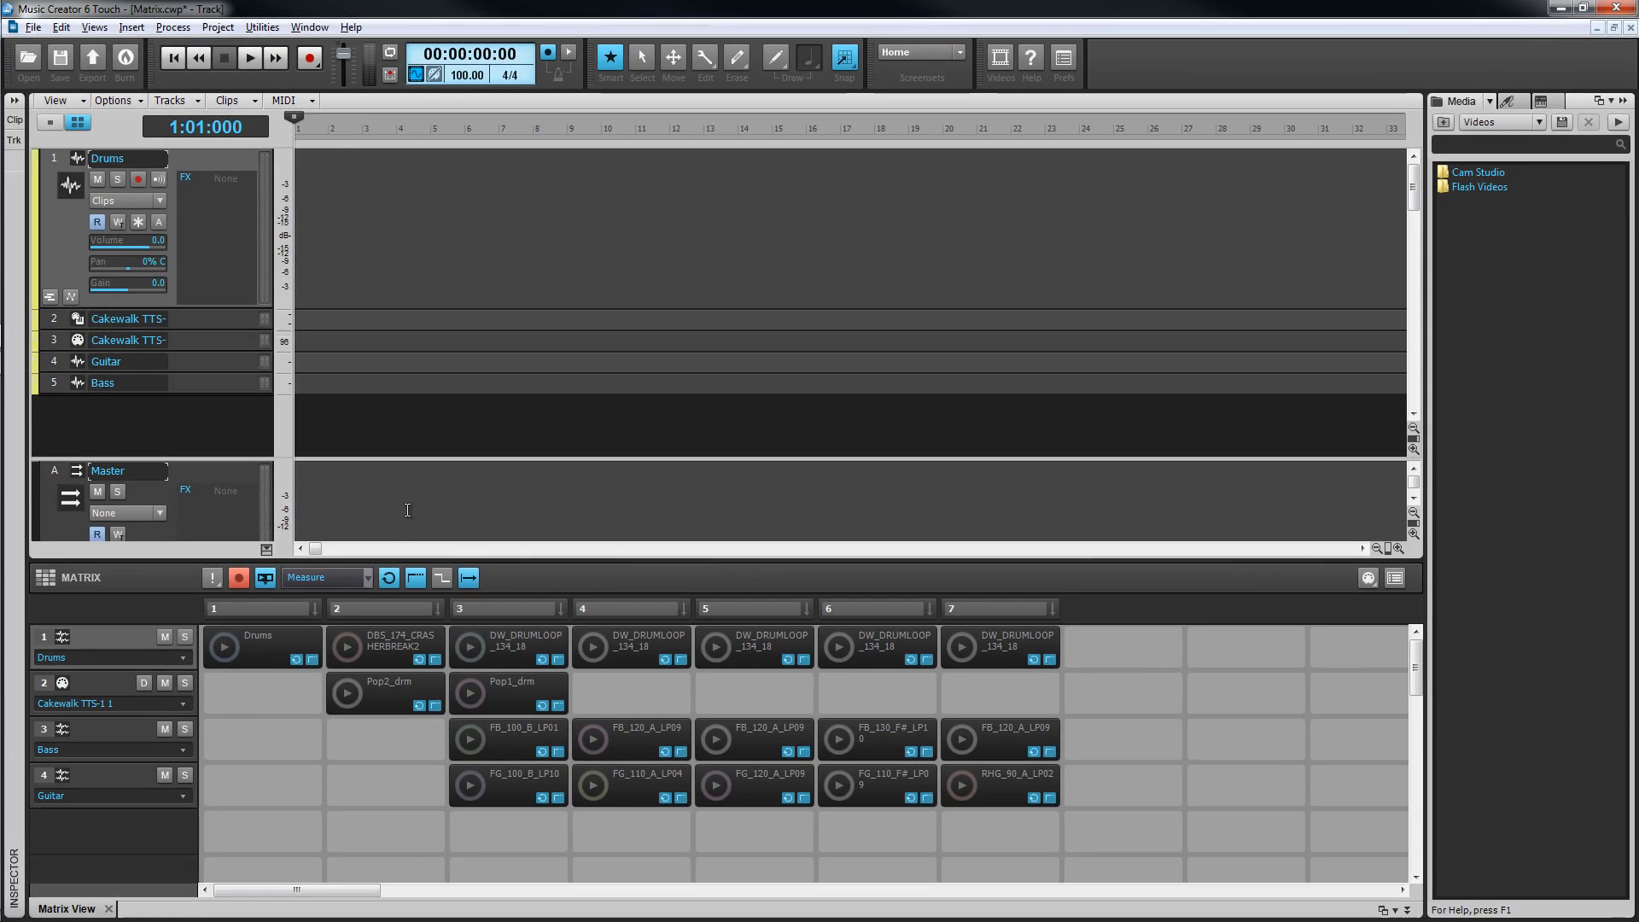
left_click(261, 637)
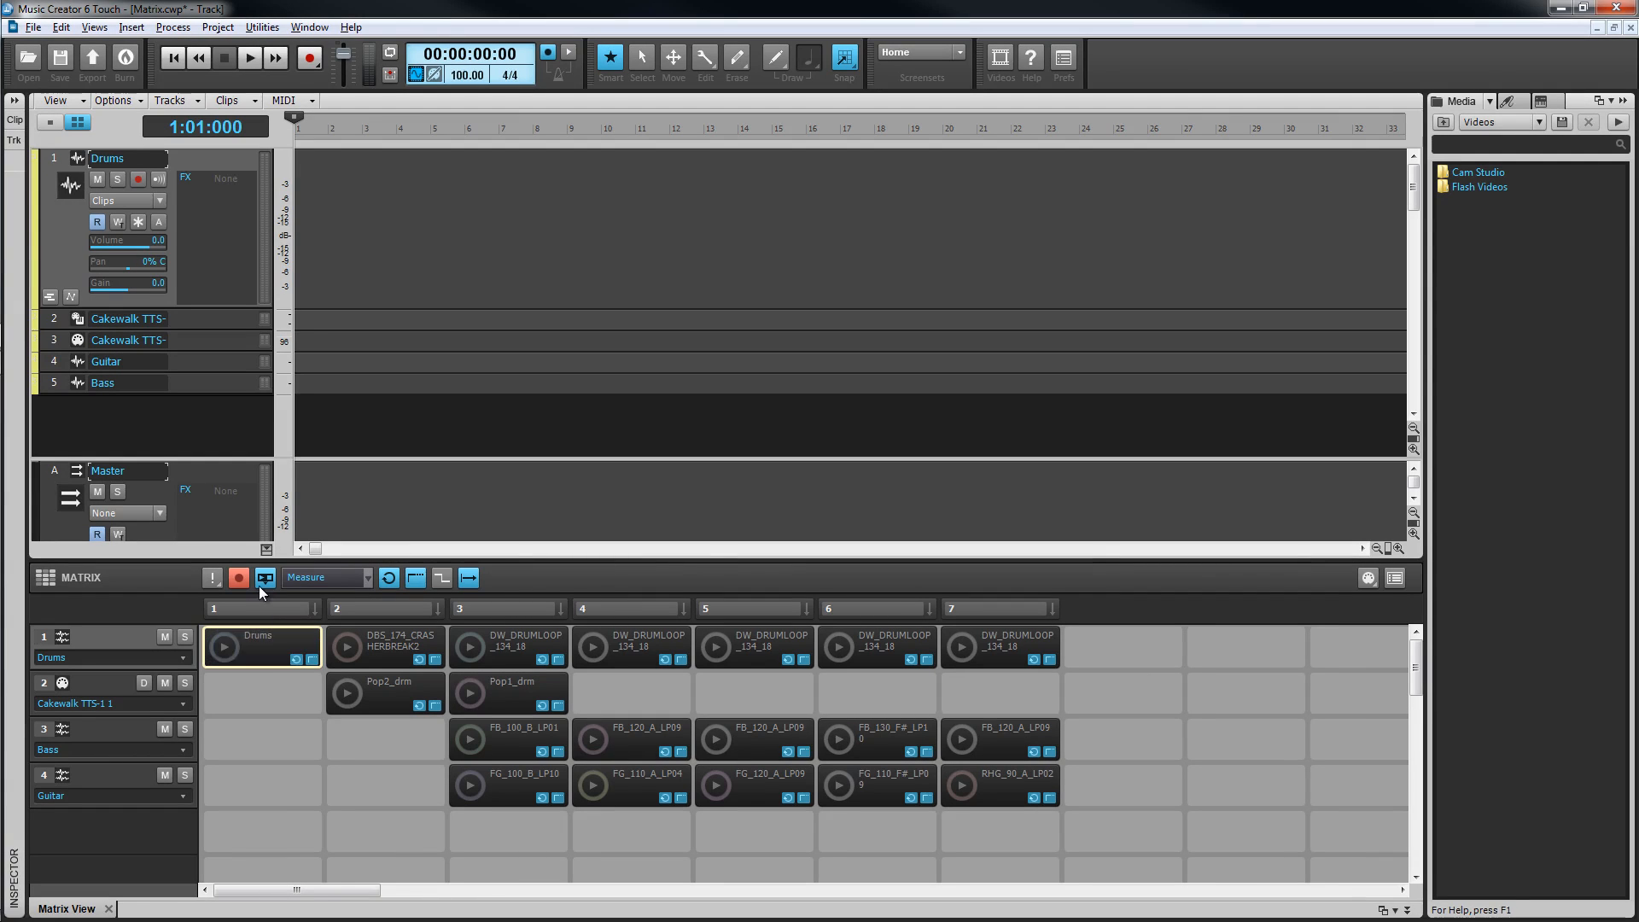
left_click(249, 57)
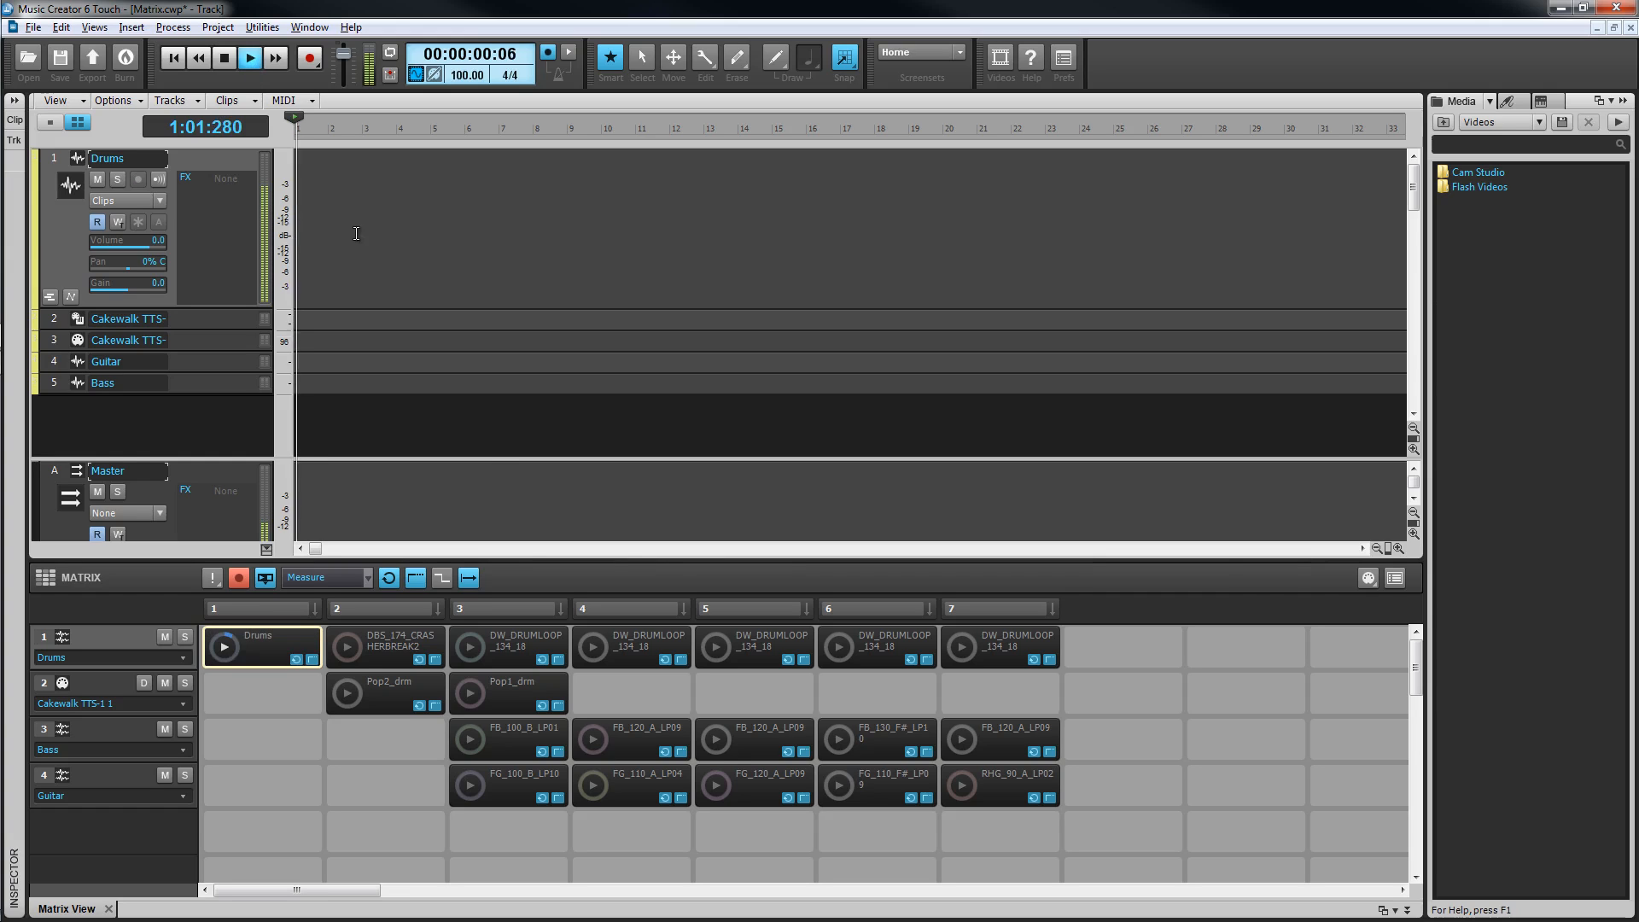
Capture columns 3, 4, 3, 5 and 3 in turn, stop the transport, and play the captured arrangement from the start
left_click(520, 610)
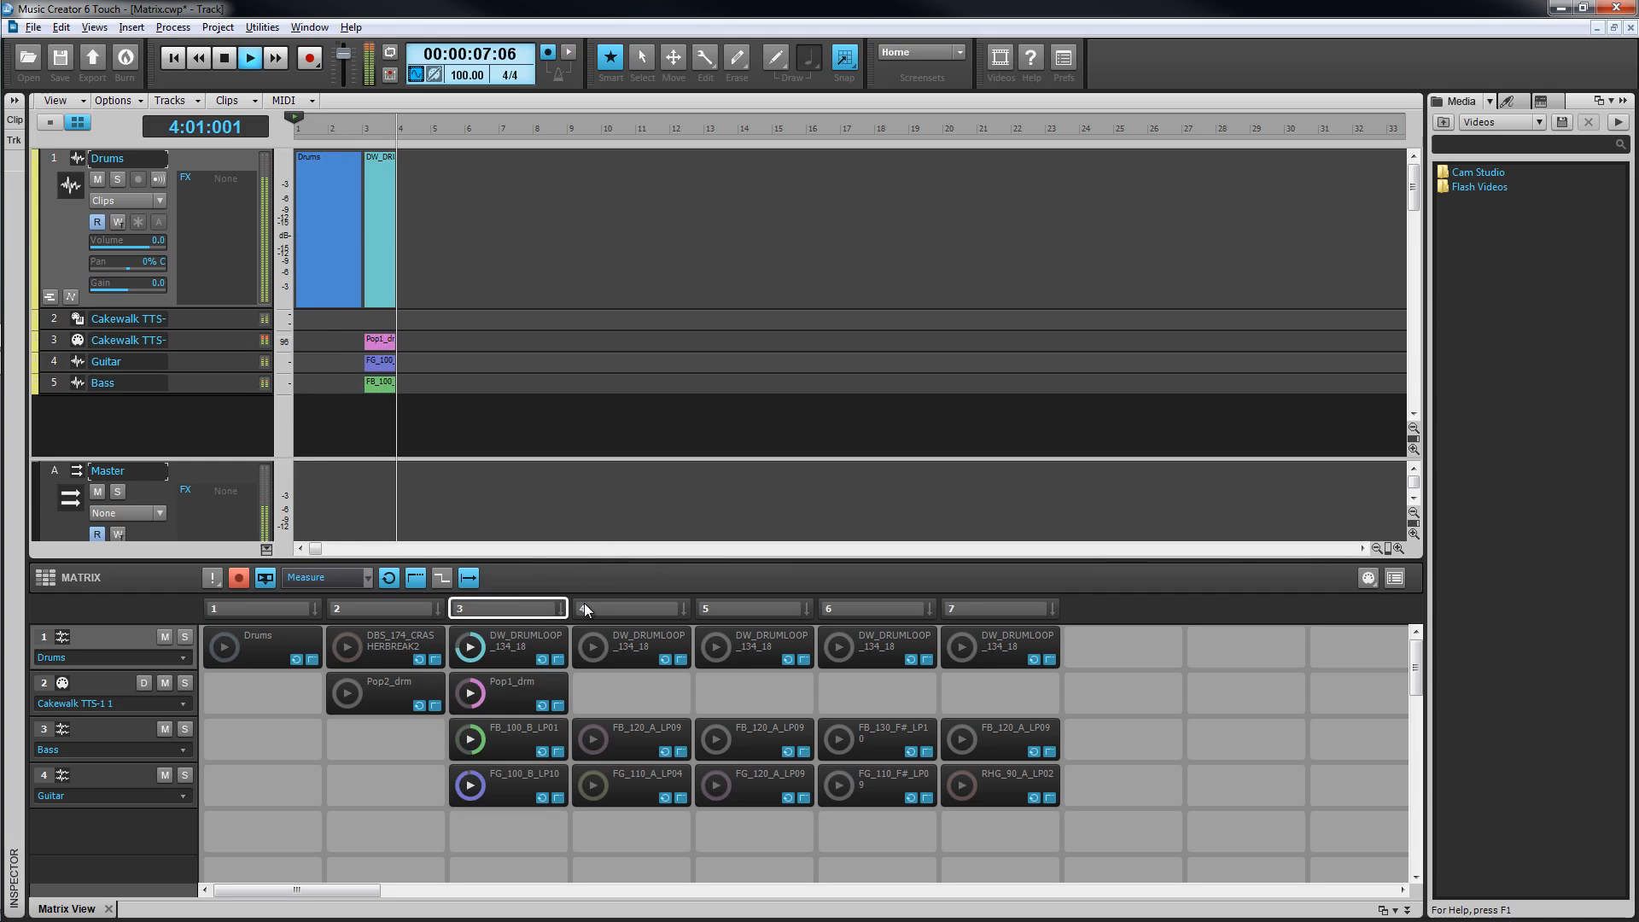
left_click(644, 612)
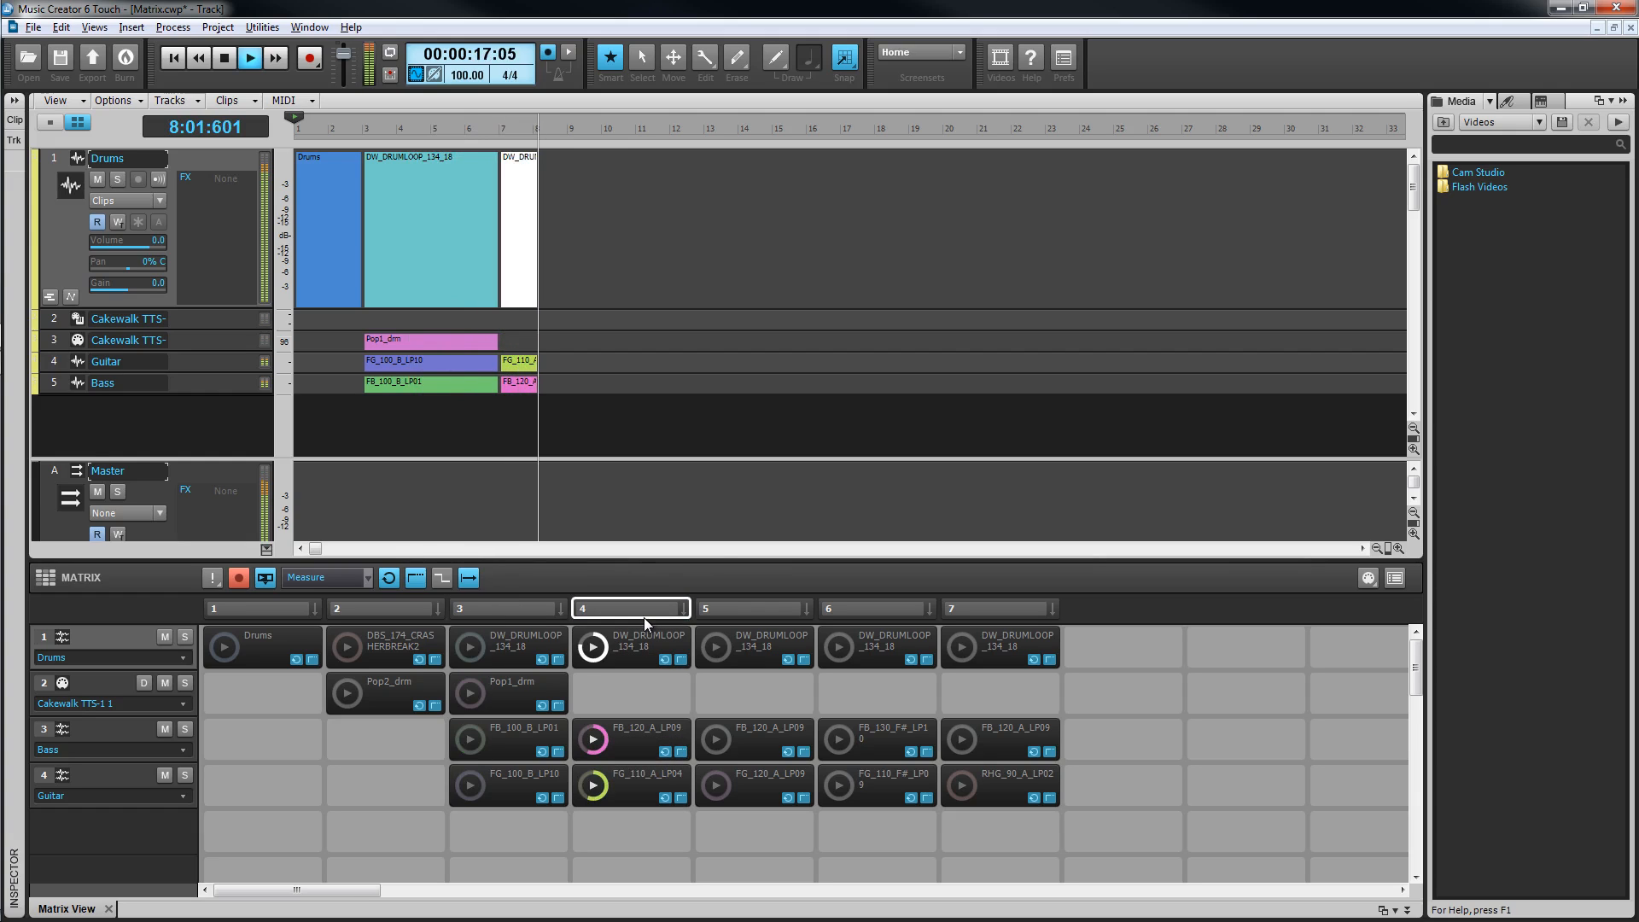
left_click(513, 607)
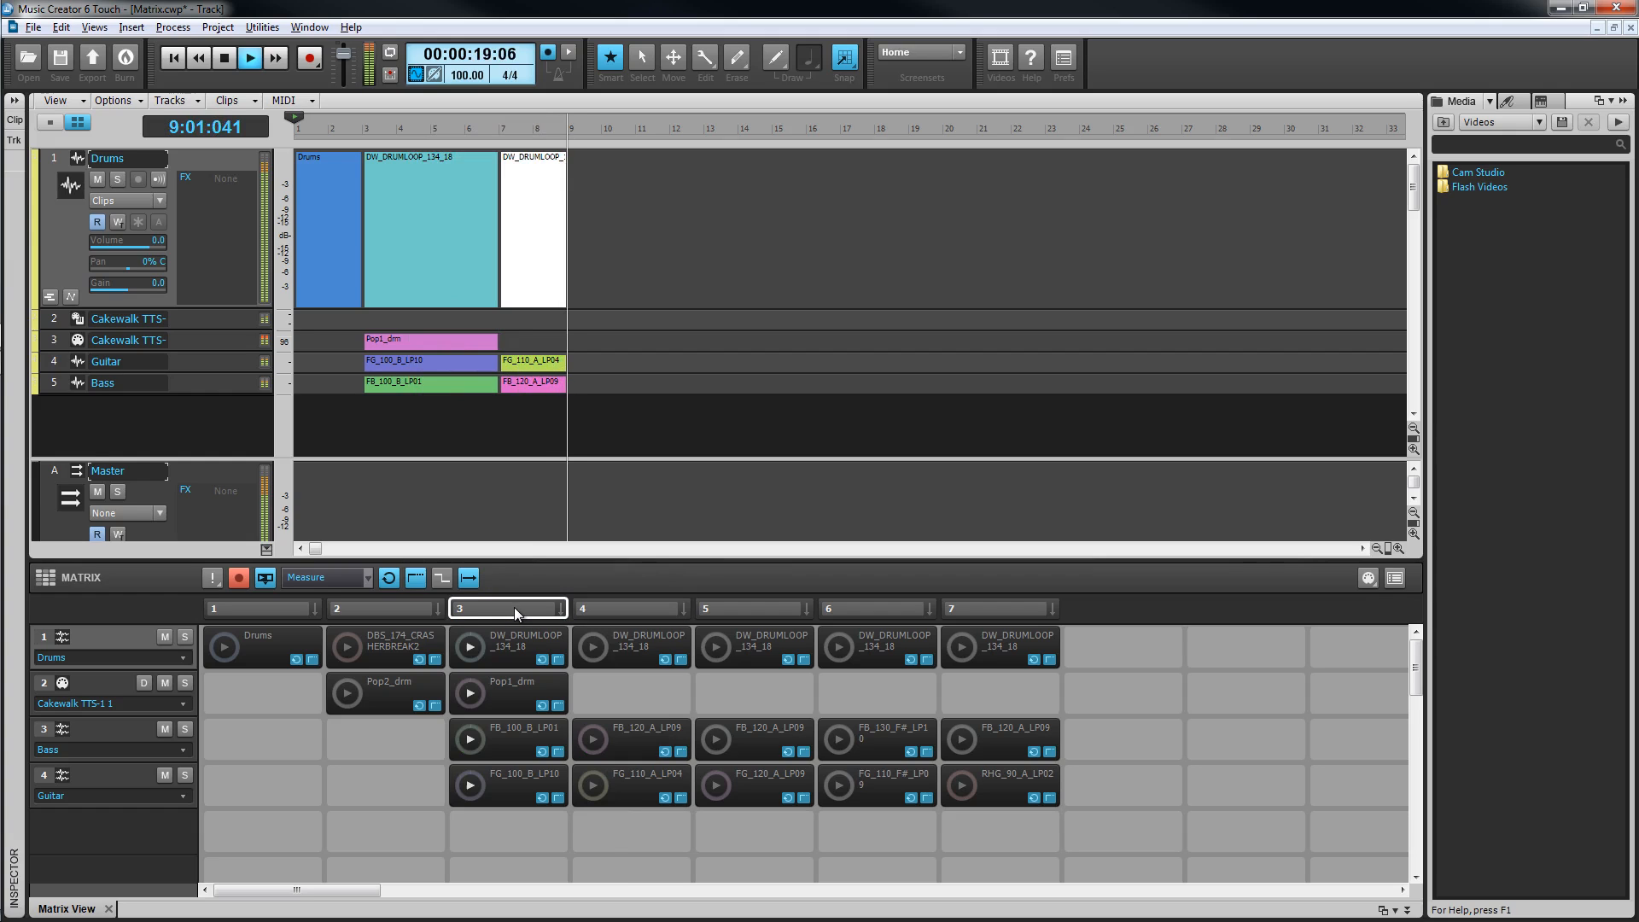
left_click(751, 612)
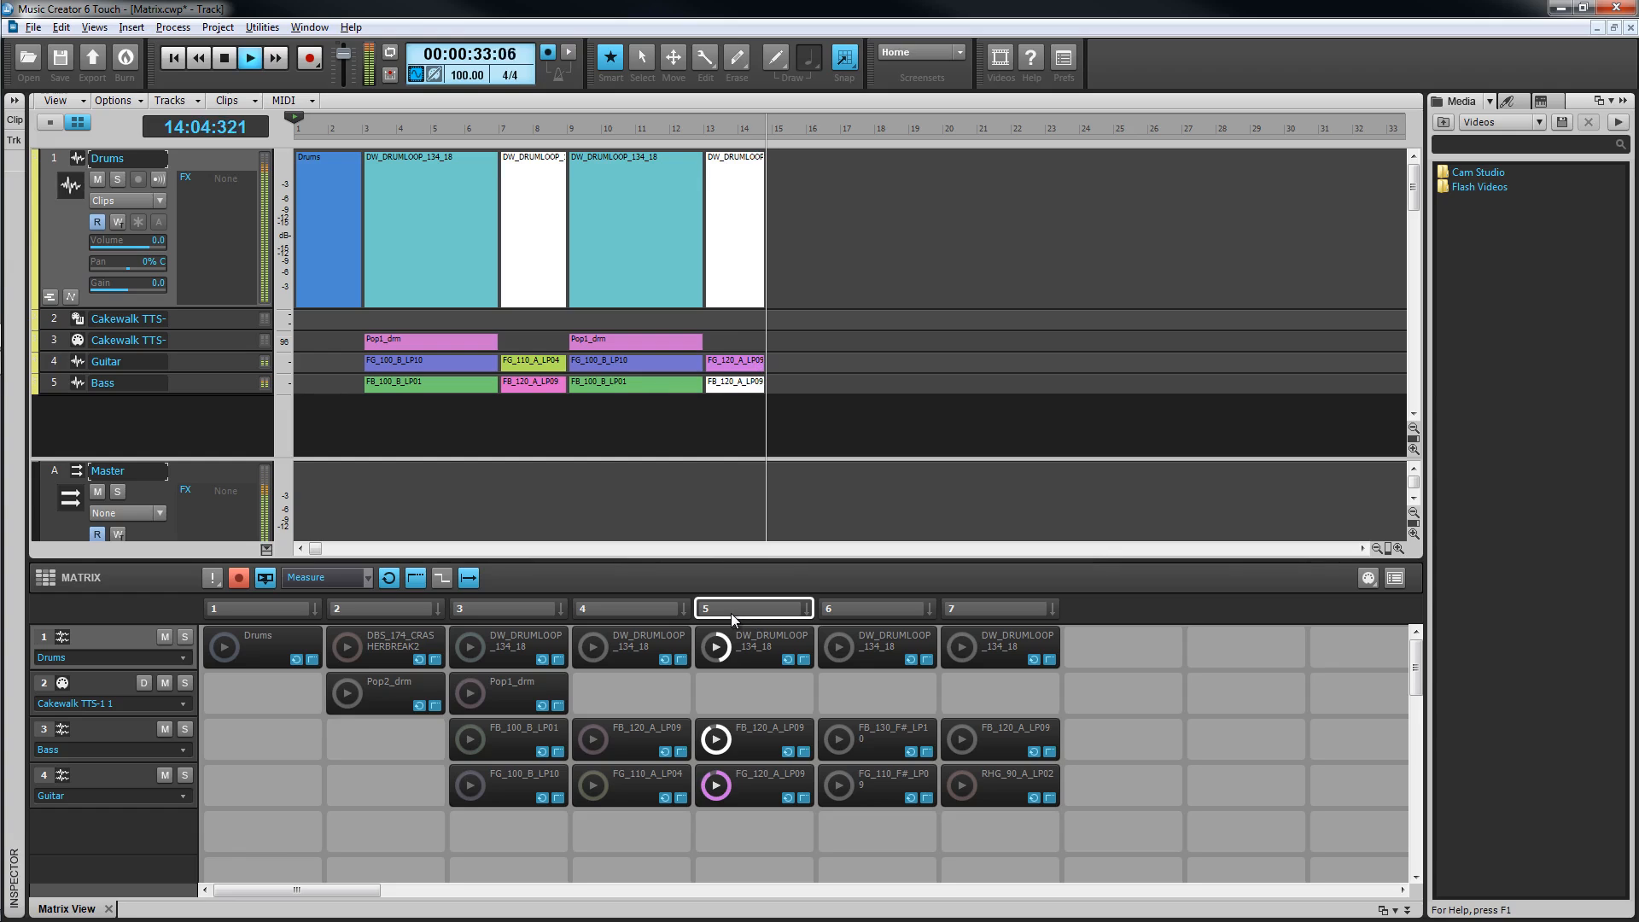
left_click(499, 608)
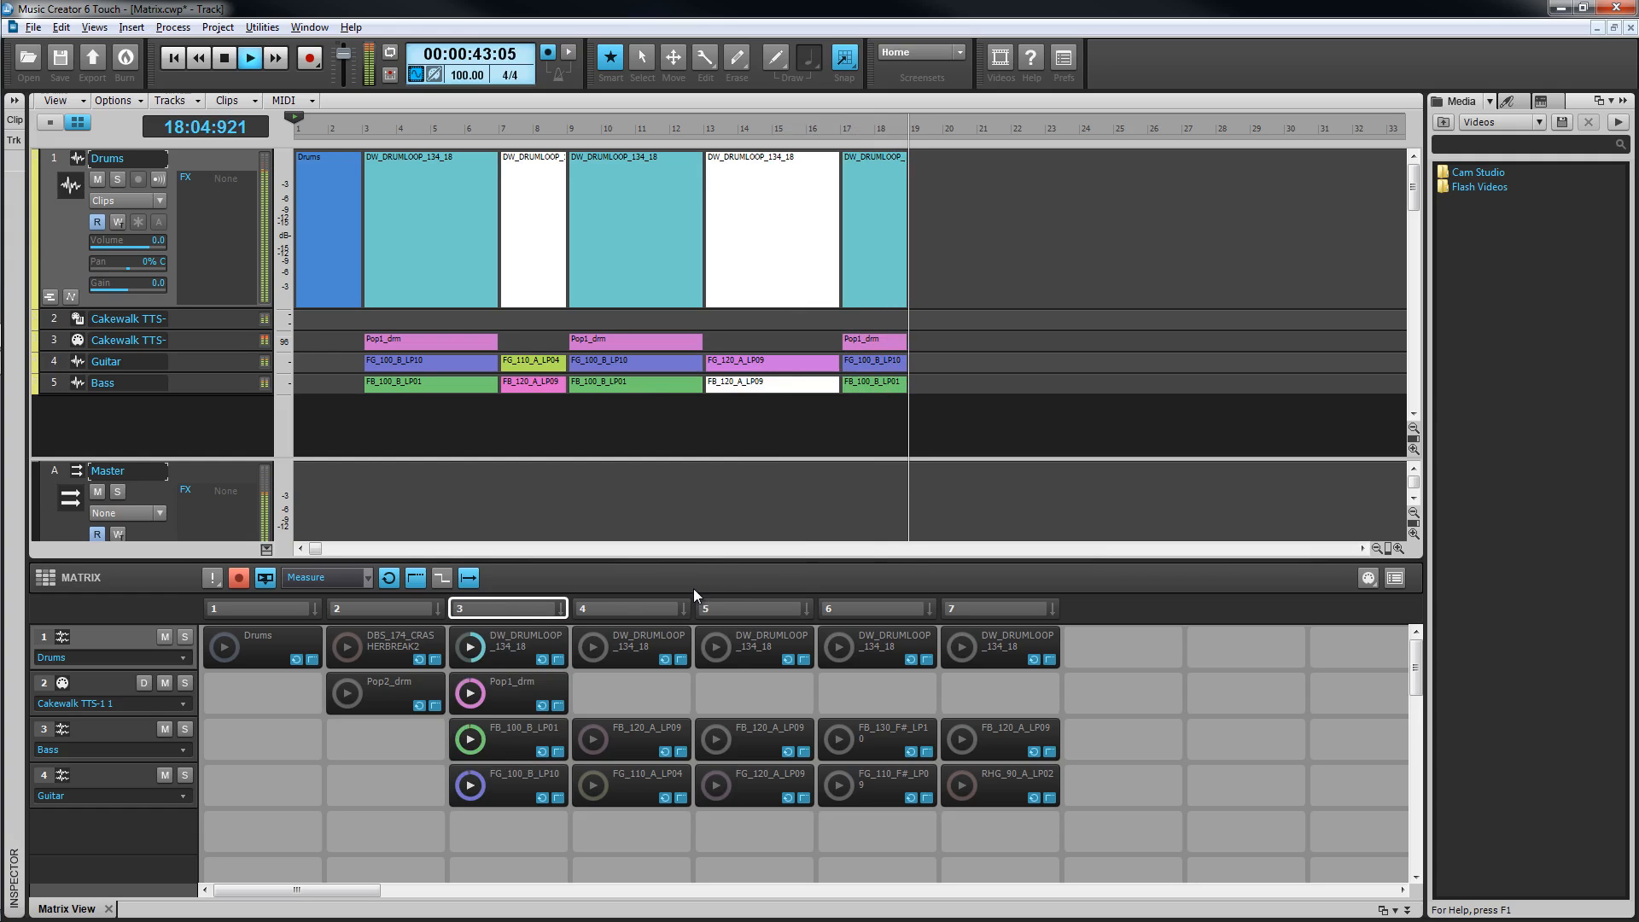
left_click(227, 60)
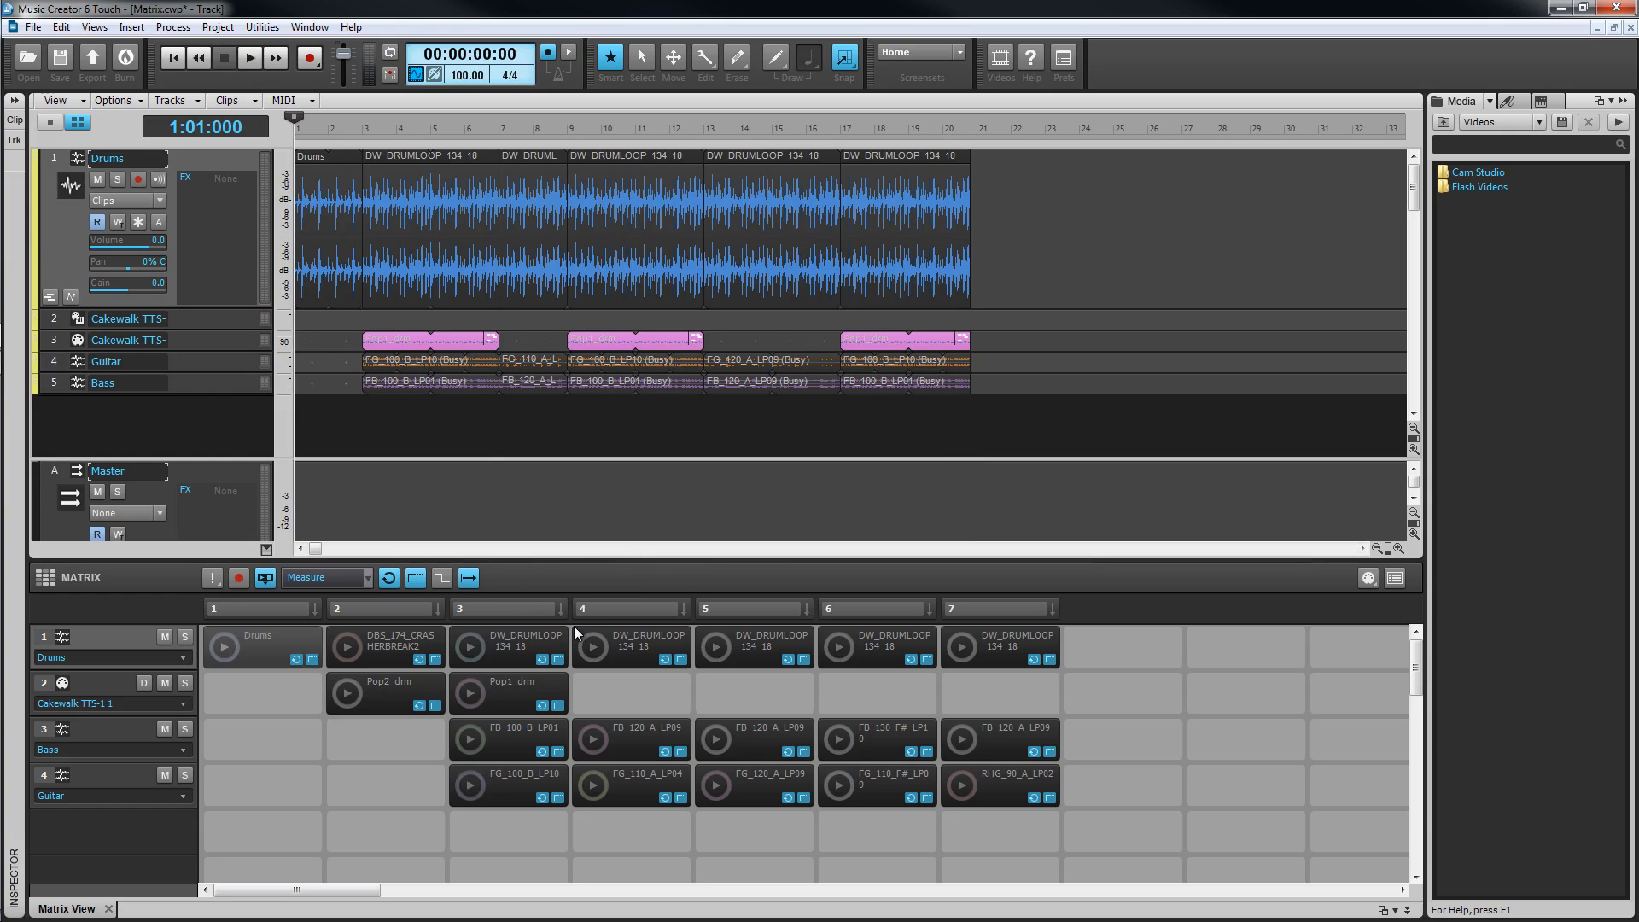
left_click(251, 58)
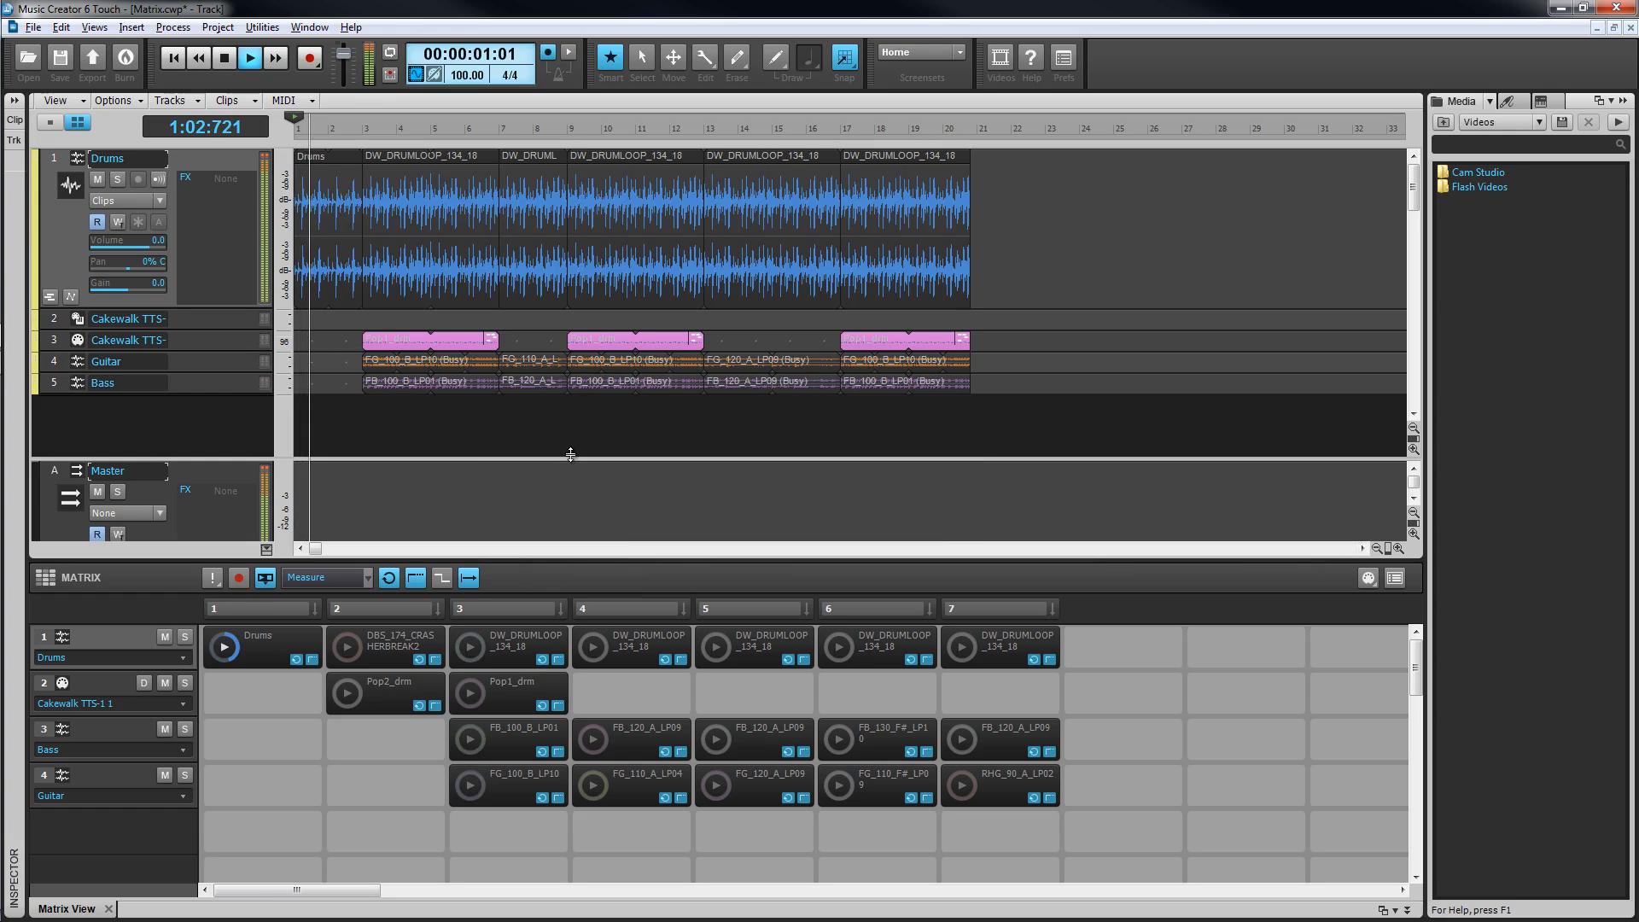